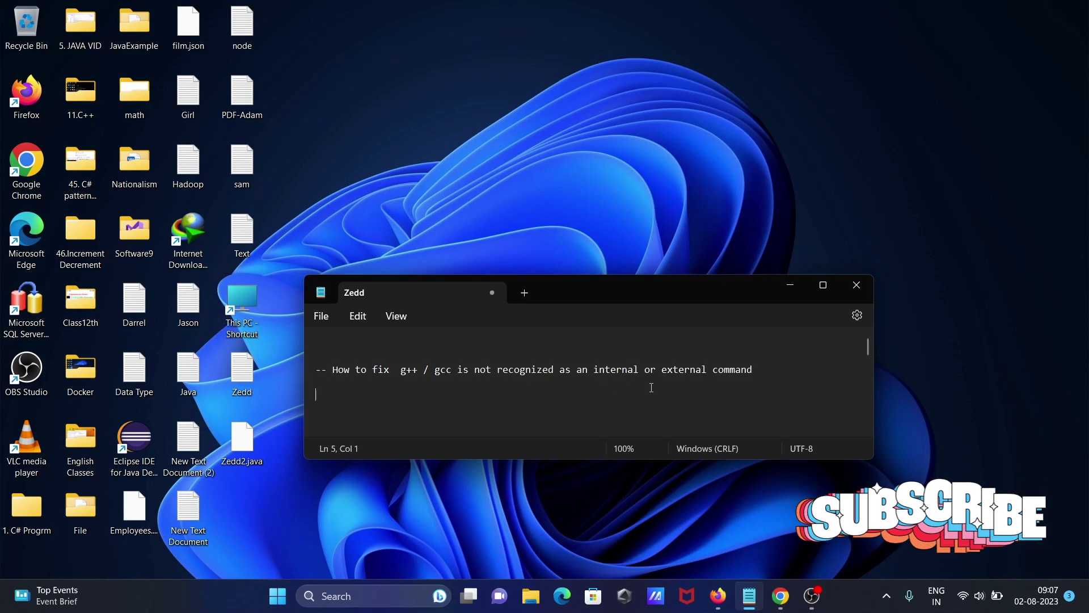
Step: Minimize Notepad and open Command Prompt through the taskbar search for cmd
{"action": "left_click", "coordinate": [791, 286]}
{"action": "left_click", "coordinate": [340, 596]}
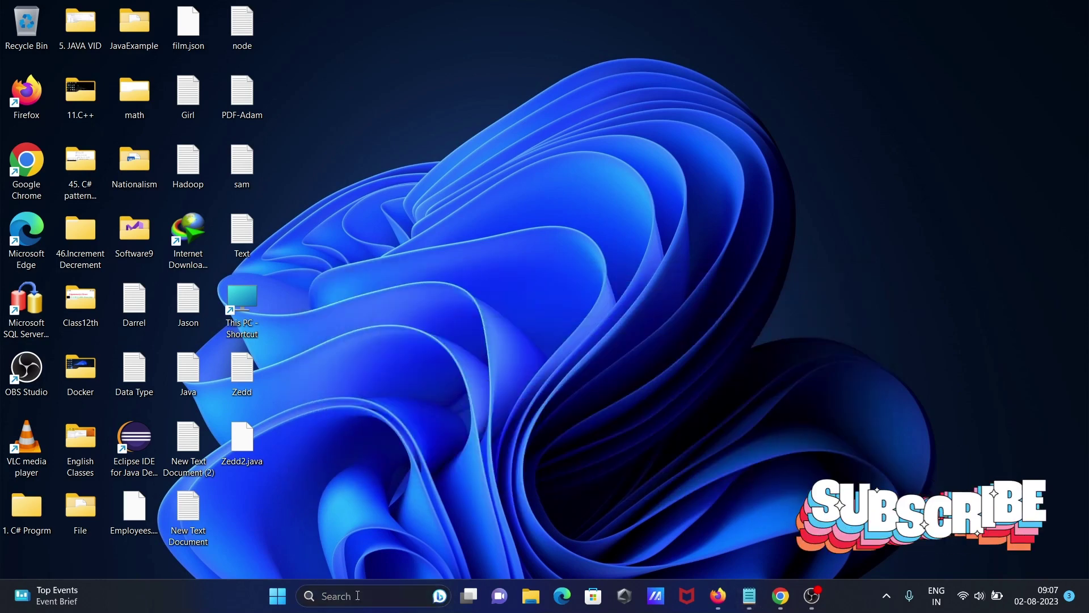
{"action": "type", "text": "cmd"}
{"action": "key", "text": "Return"}
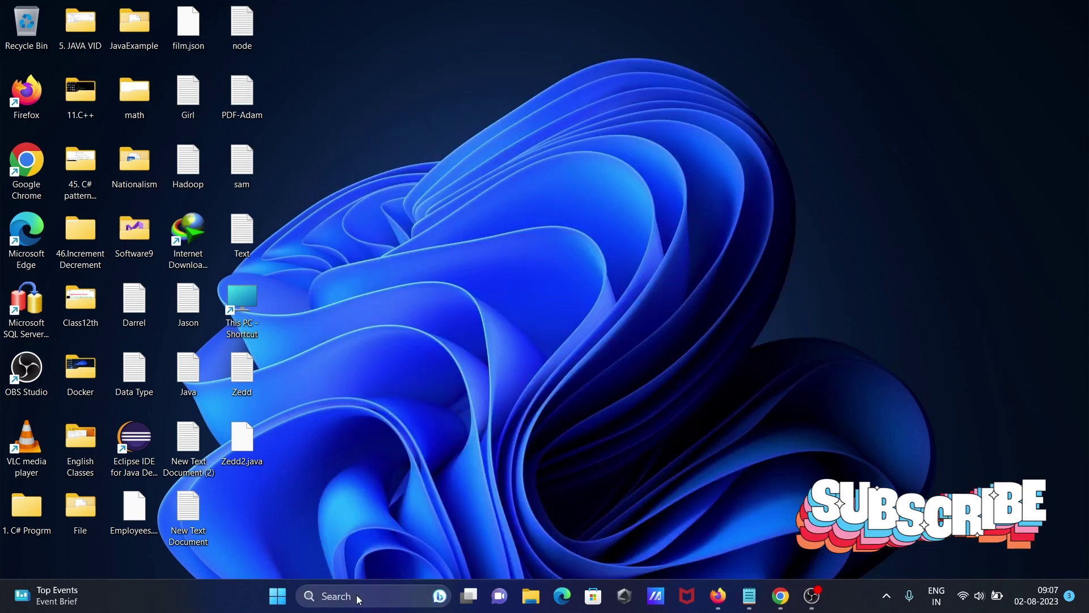
Step: Run g++ and then gcc; both are reported as not recognized commands
{"action": "type", "text": "g"}
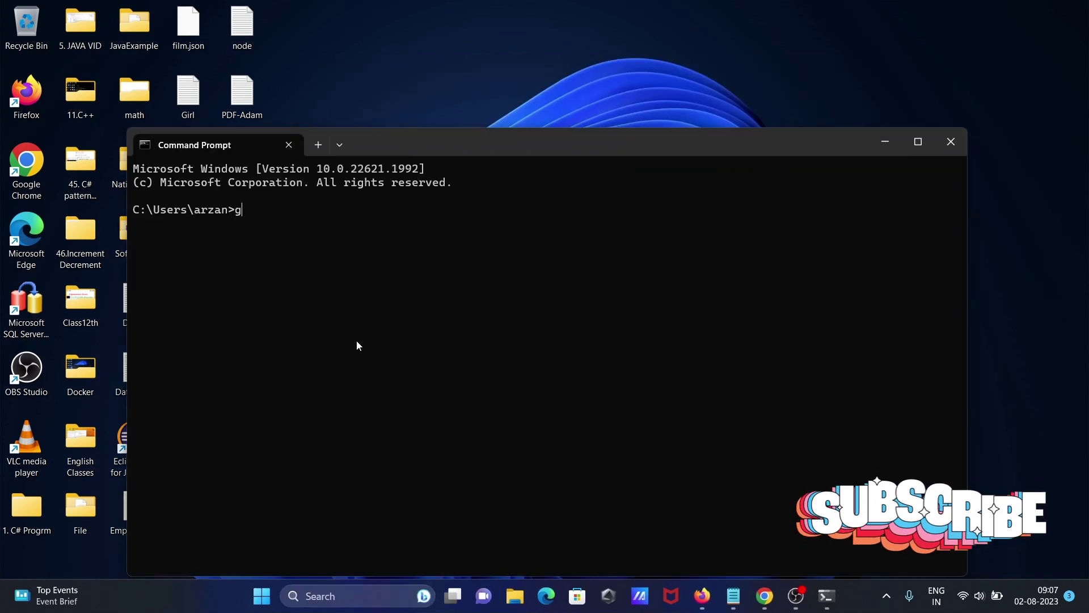
{"action": "type", "text": "++"}
{"action": "key", "text": "Return"}
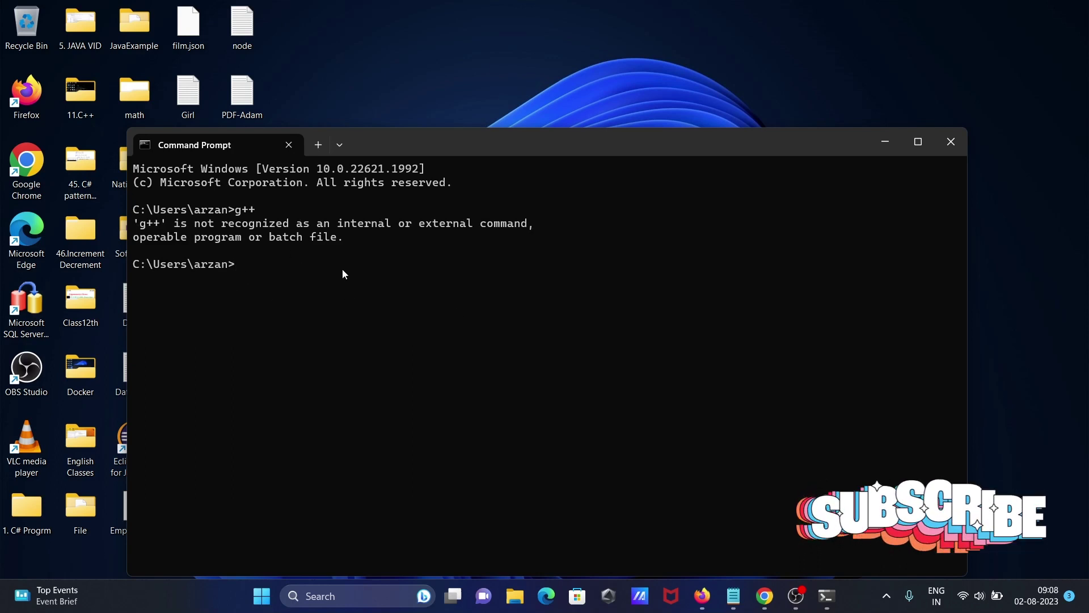
{"action": "key", "text": "Up"}
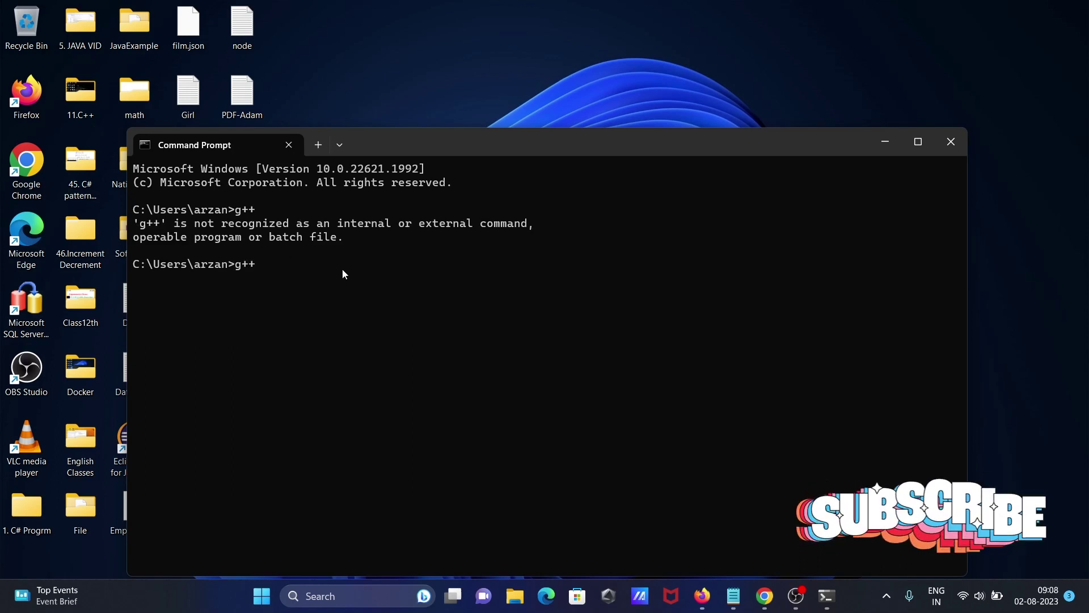
{"action": "key", "text": "BackSpace"}
{"action": "key", "text": "BackSpace"}
{"action": "type", "text": "cc"}
{"action": "key", "text": "Return"}
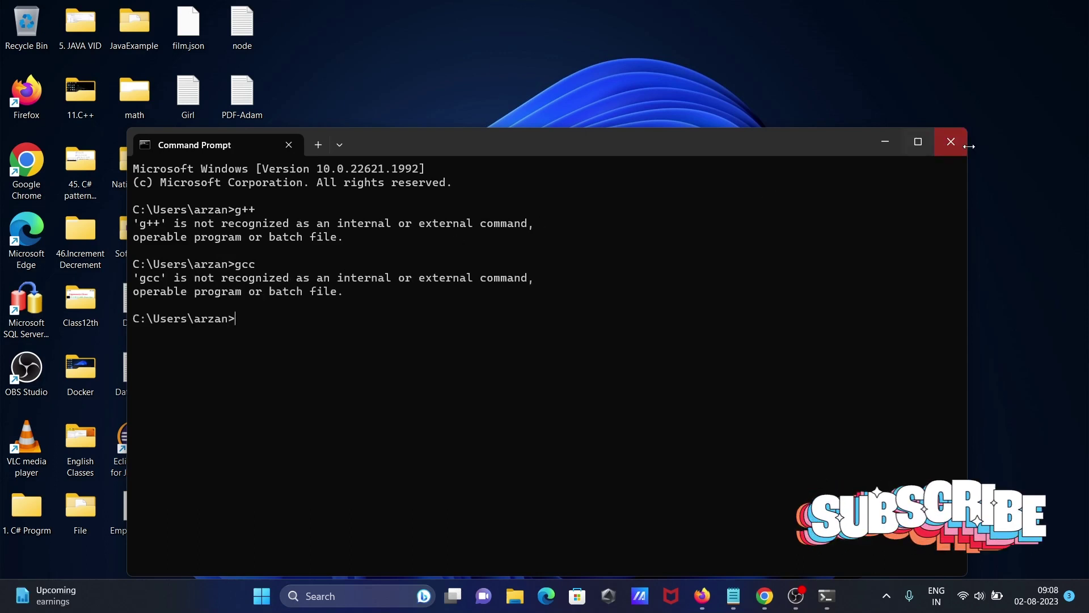
Step: Close Command Prompt and start the mingw-get-setup.exe download from SourceForge's MinGW project page
{"action": "left_click", "coordinate": [952, 142]}
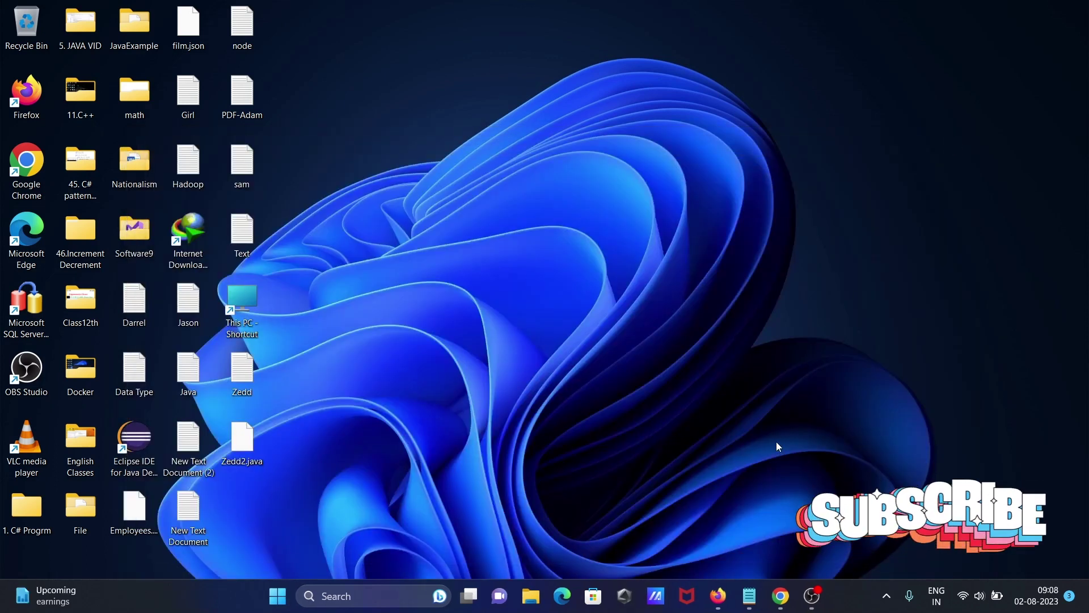
{"action": "left_click", "coordinate": [780, 596]}
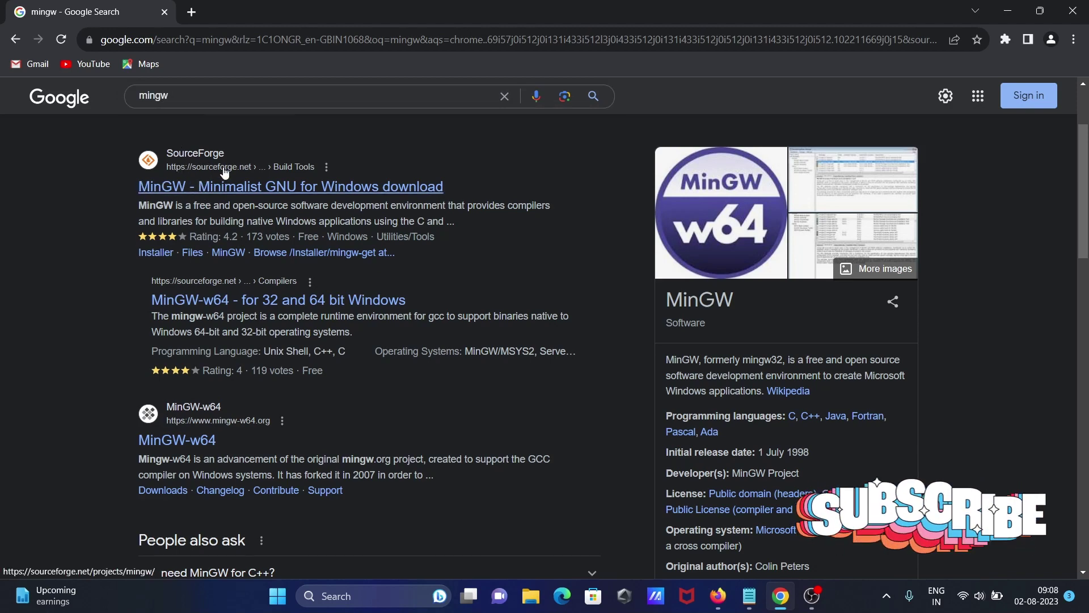
{"action": "left_click", "coordinate": [185, 188]}
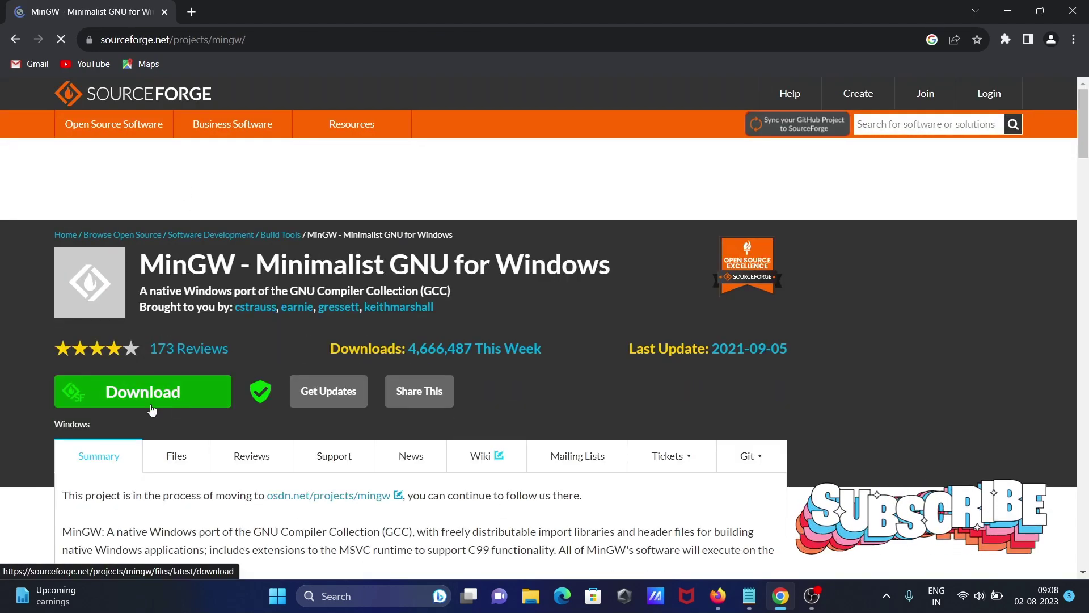
{"action": "left_click", "coordinate": [146, 396]}
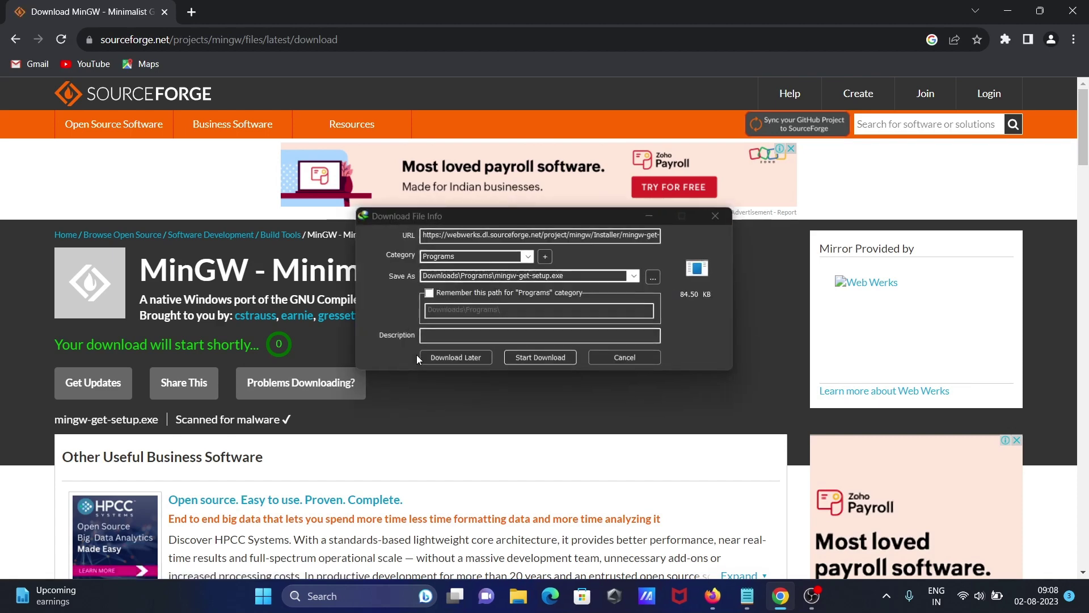
Step: Download and run mingw-get-setup.exe, installing the Installation Manager with default preferences
{"action": "left_click", "coordinate": [1008, 10]}
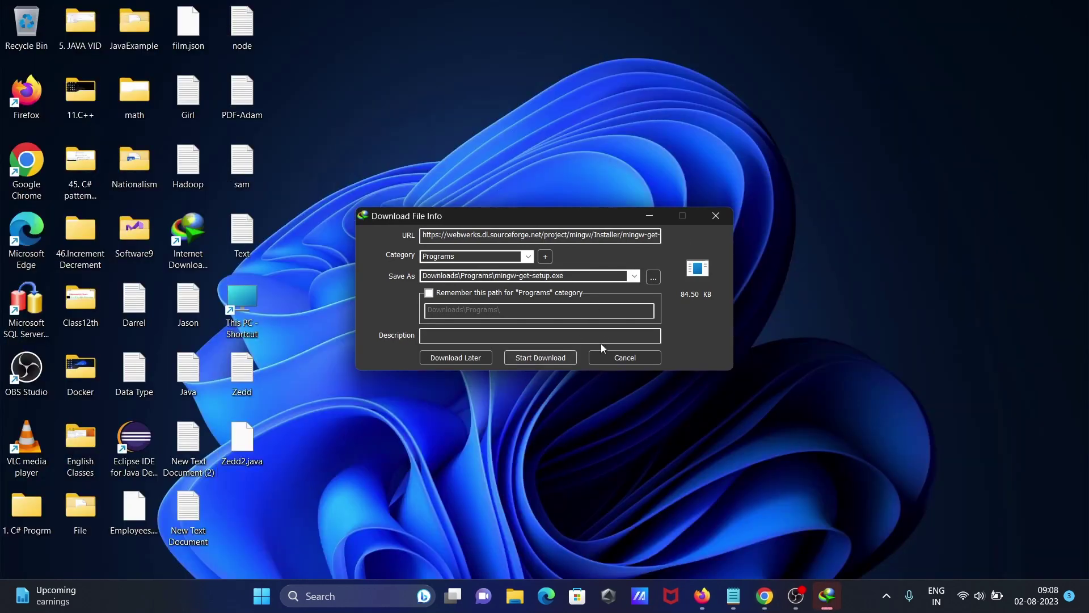
{"action": "left_click", "coordinate": [548, 357]}
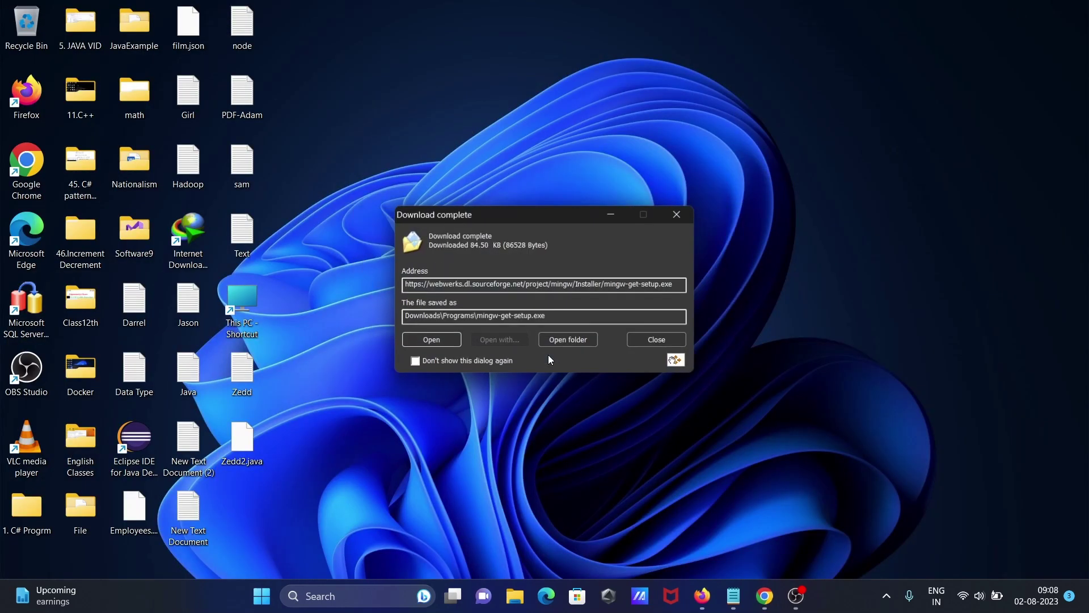
{"action": "left_click", "coordinate": [431, 341]}
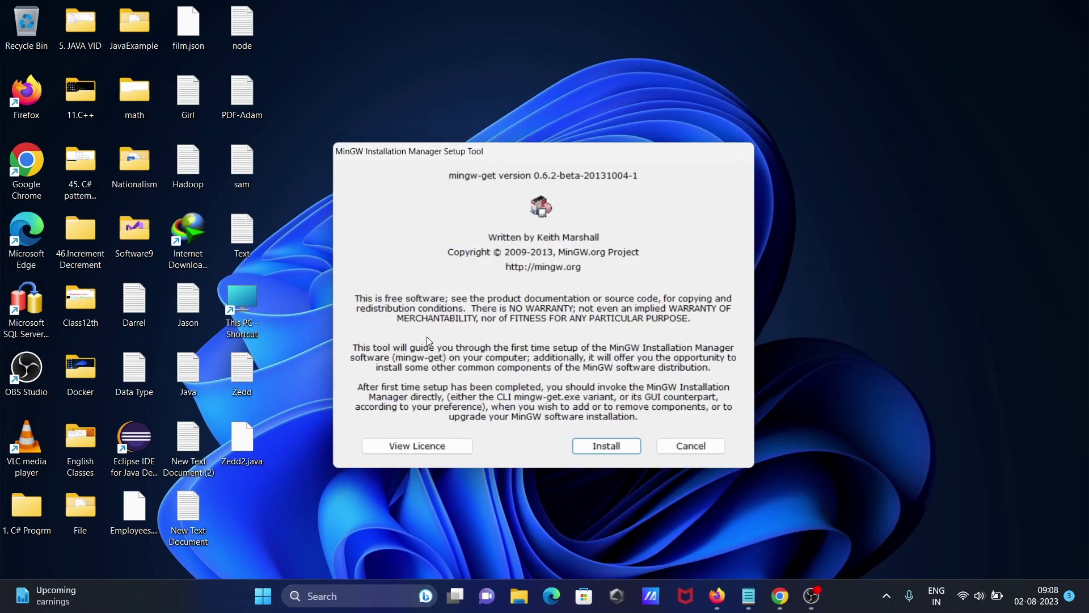
{"action": "left_click", "coordinate": [605, 451]}
{"action": "left_click", "coordinate": [609, 454]}
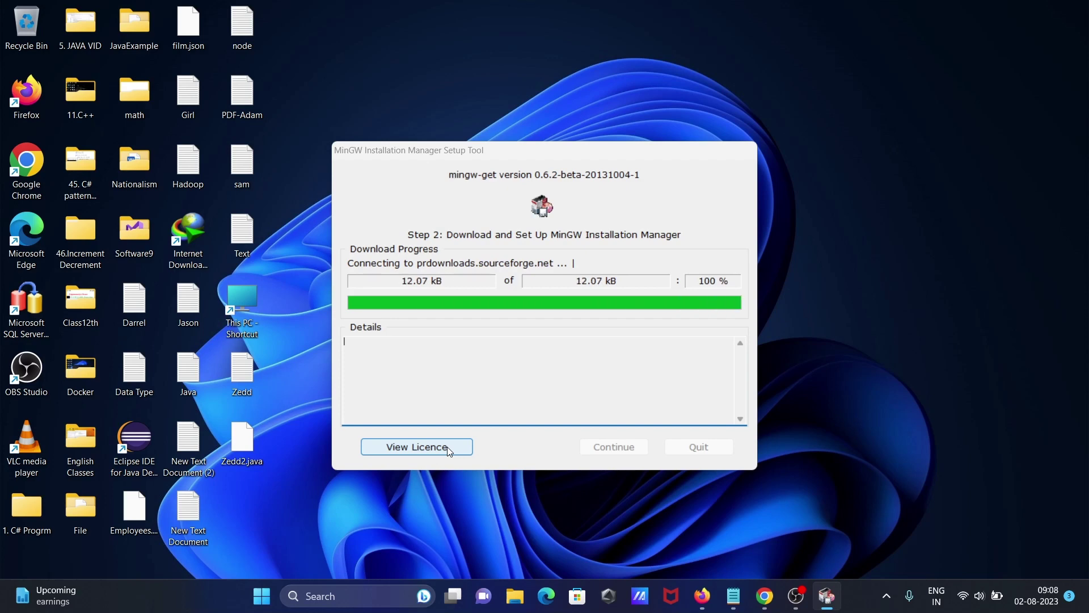
{"action": "left_click", "coordinate": [598, 448]}
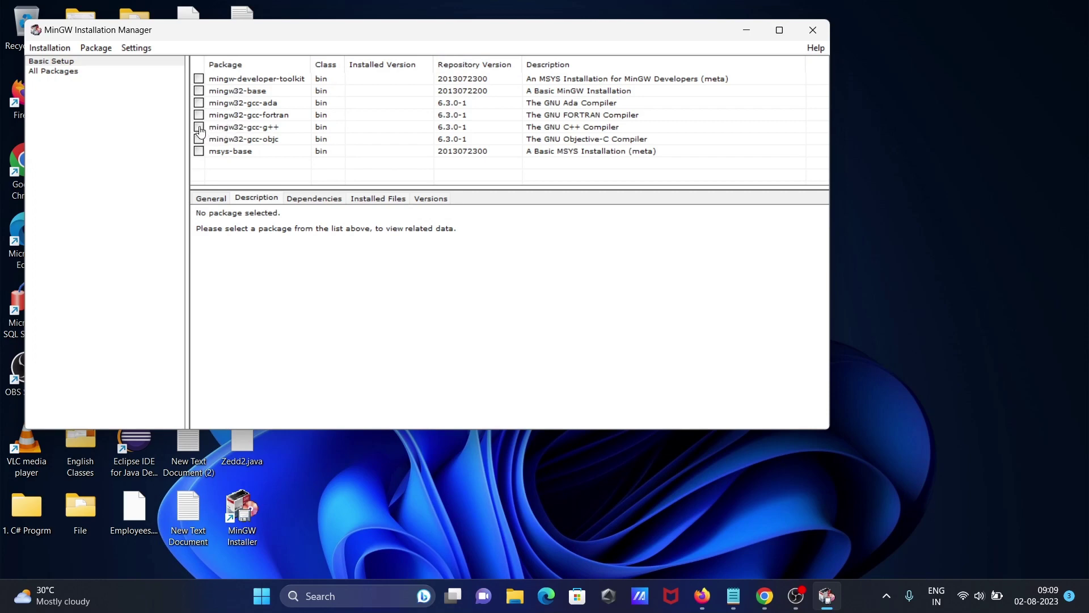
Step: Mark mingw32-gcc-g++ for installation and apply the 24 scheduled package changes
{"action": "left_click", "coordinate": [199, 130]}
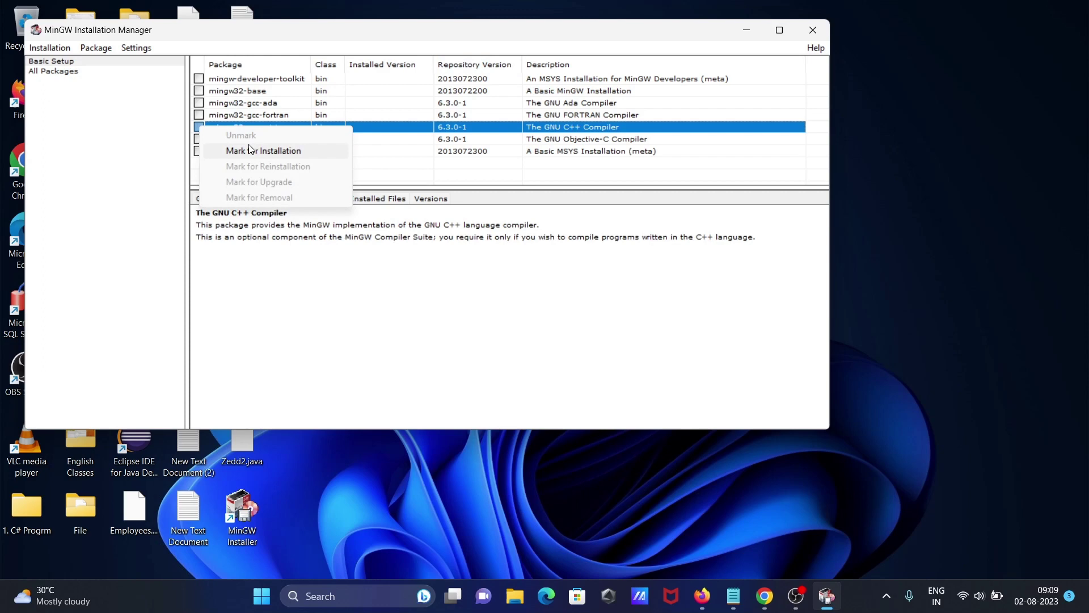
{"action": "left_click", "coordinate": [250, 150]}
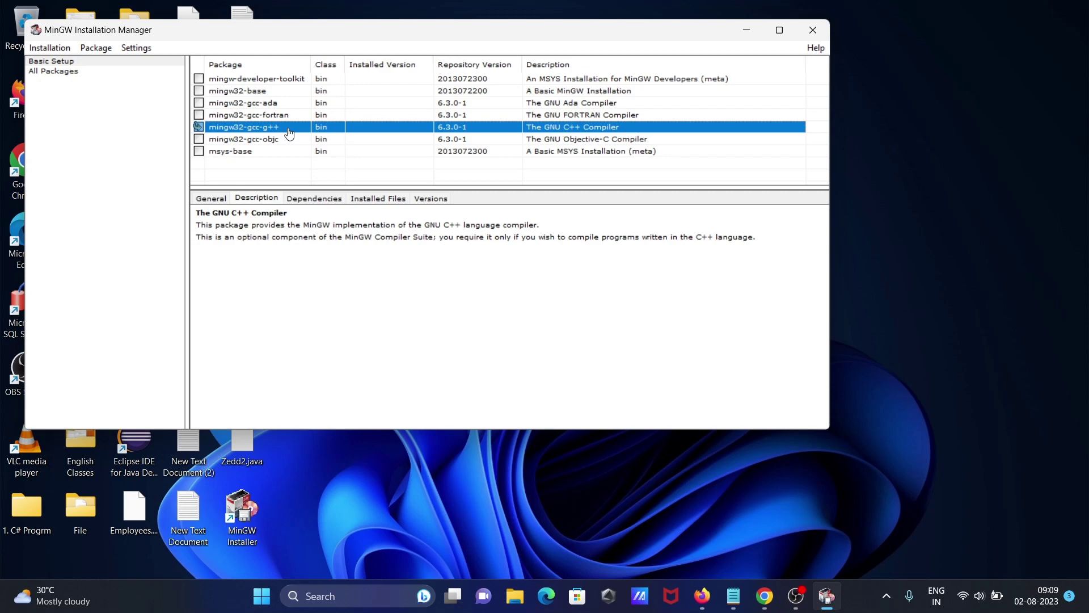
{"action": "left_click", "coordinate": [51, 47]}
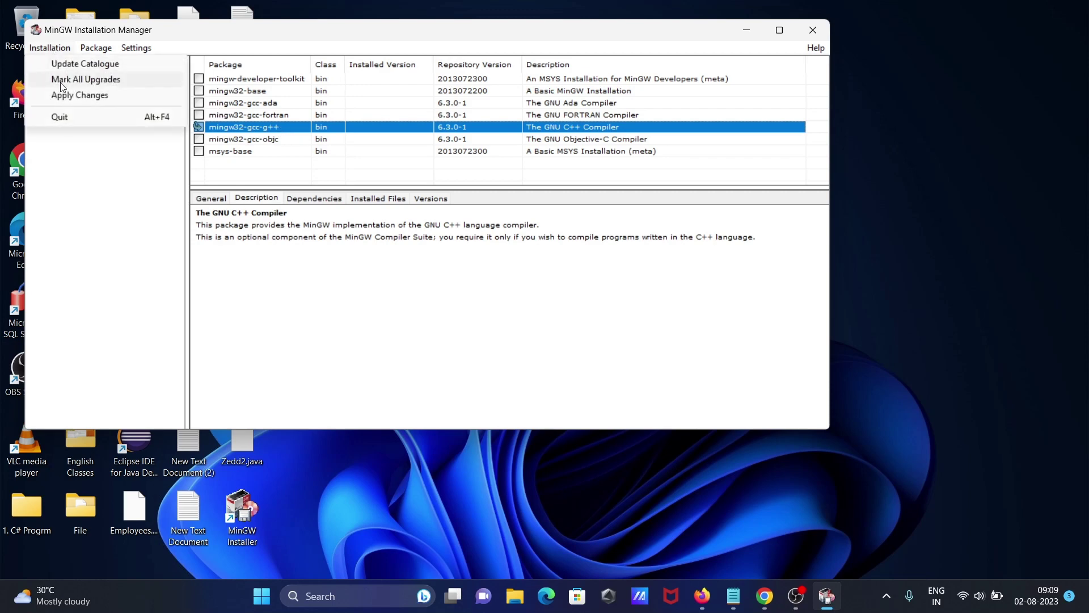
{"action": "left_click", "coordinate": [65, 97]}
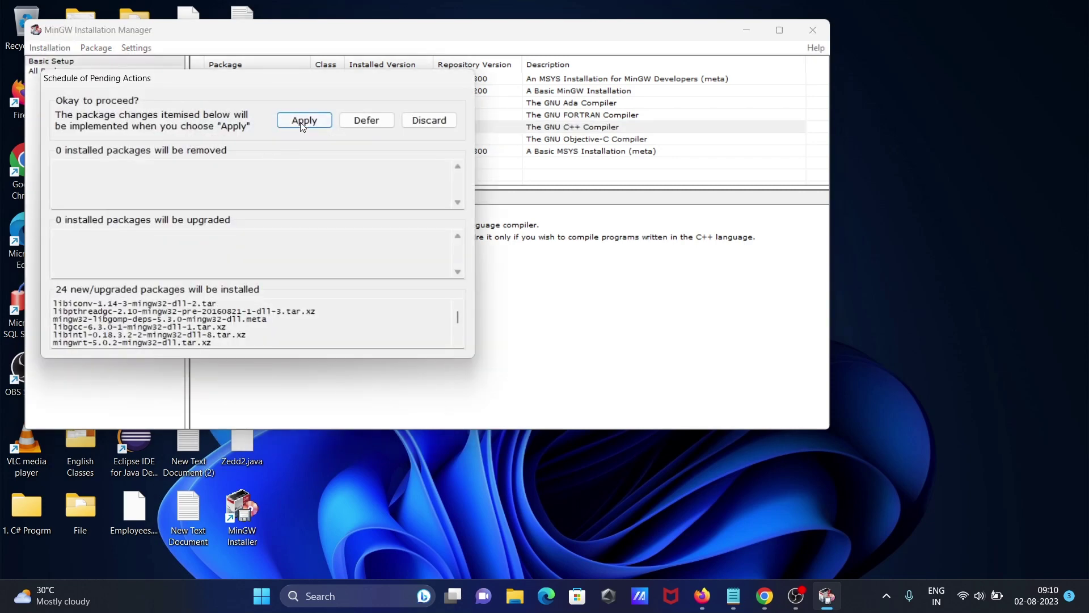
{"action": "left_click", "coordinate": [301, 122]}
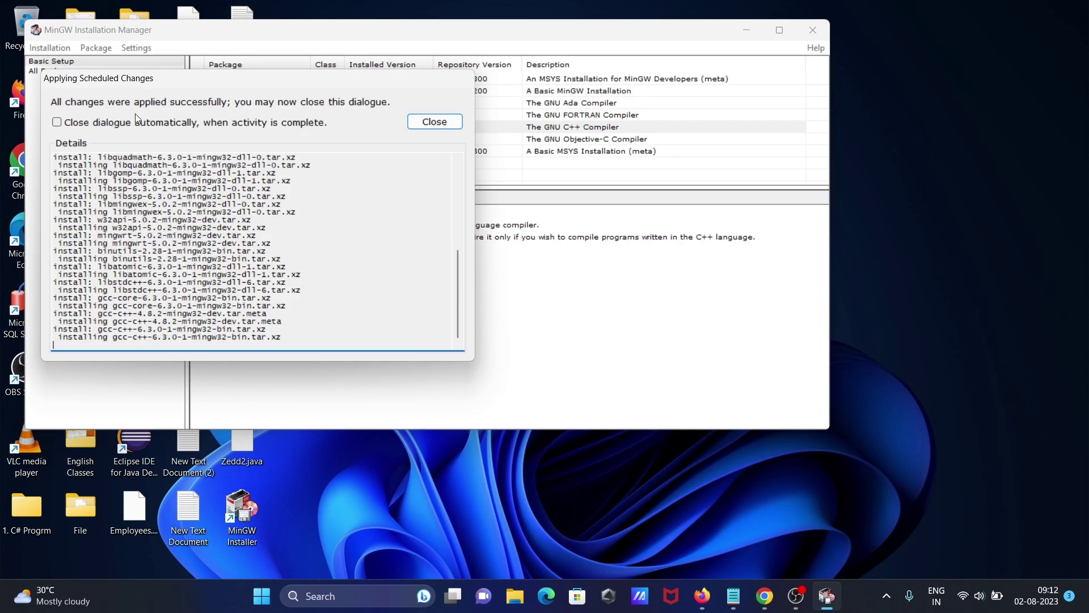
{"action": "left_click", "coordinate": [435, 122]}
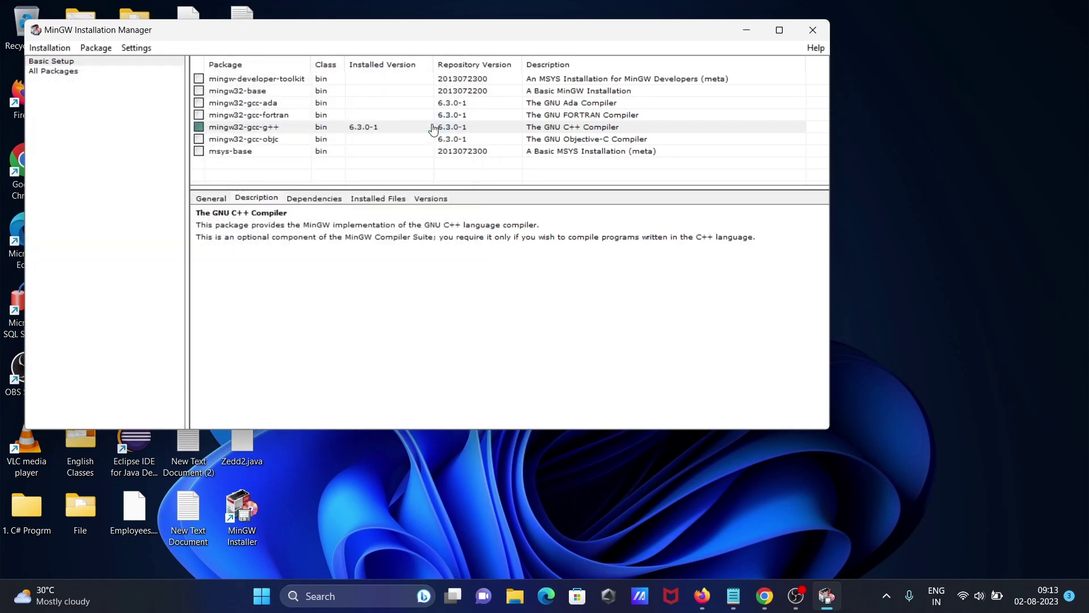
Step: Close the Installation Manager and open a fresh Command Prompt via the cmd search
{"action": "left_click", "coordinate": [813, 31]}
{"action": "left_click", "coordinate": [348, 603]}
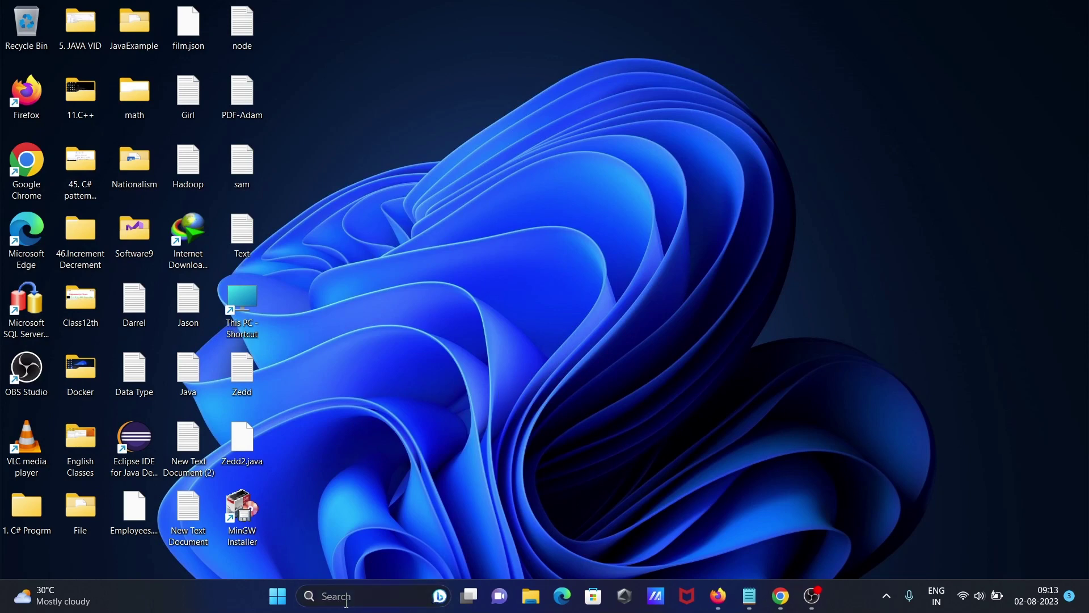
{"action": "type", "text": "cmd"}
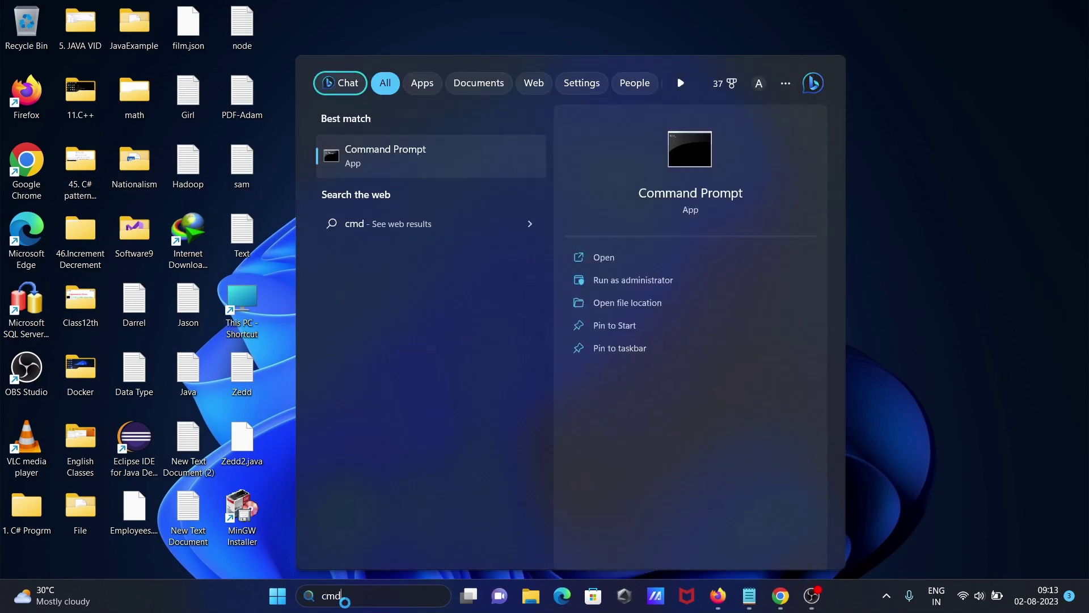
{"action": "key", "text": "Return"}
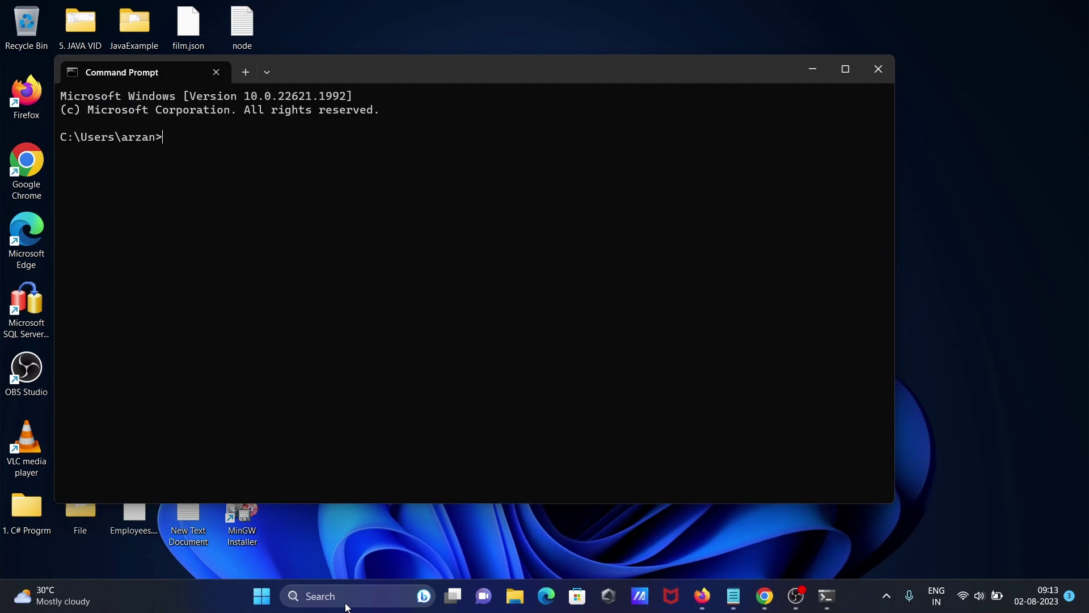
Step: Rerun g++ and gcc, which are still not recognized
{"action": "type", "text": "g++"}
{"action": "key", "text": "Return"}
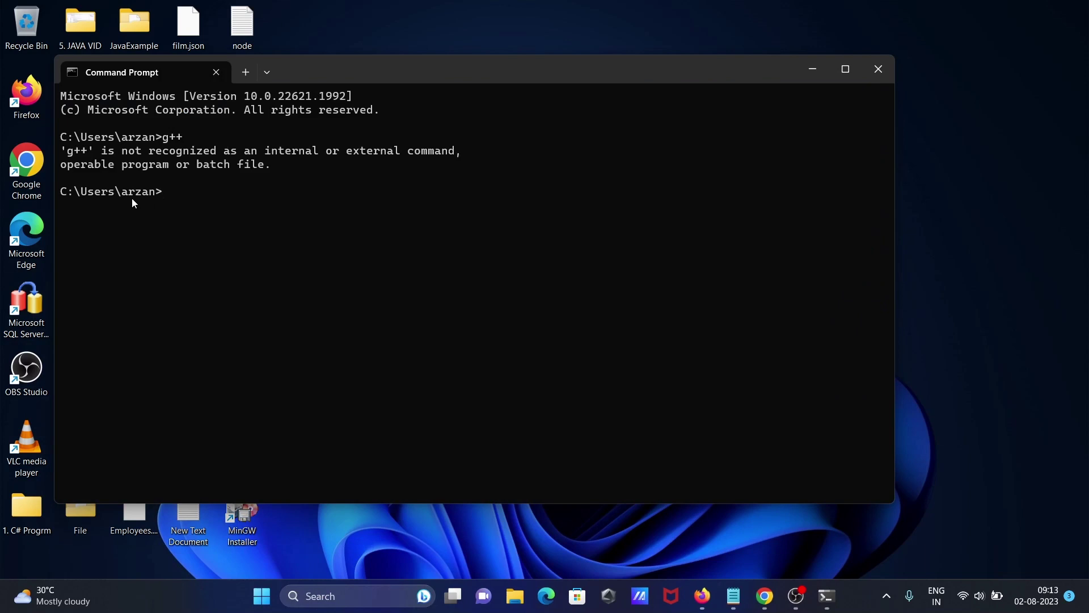
{"action": "type", "text": "gcc"}
{"action": "key", "text": "Return"}
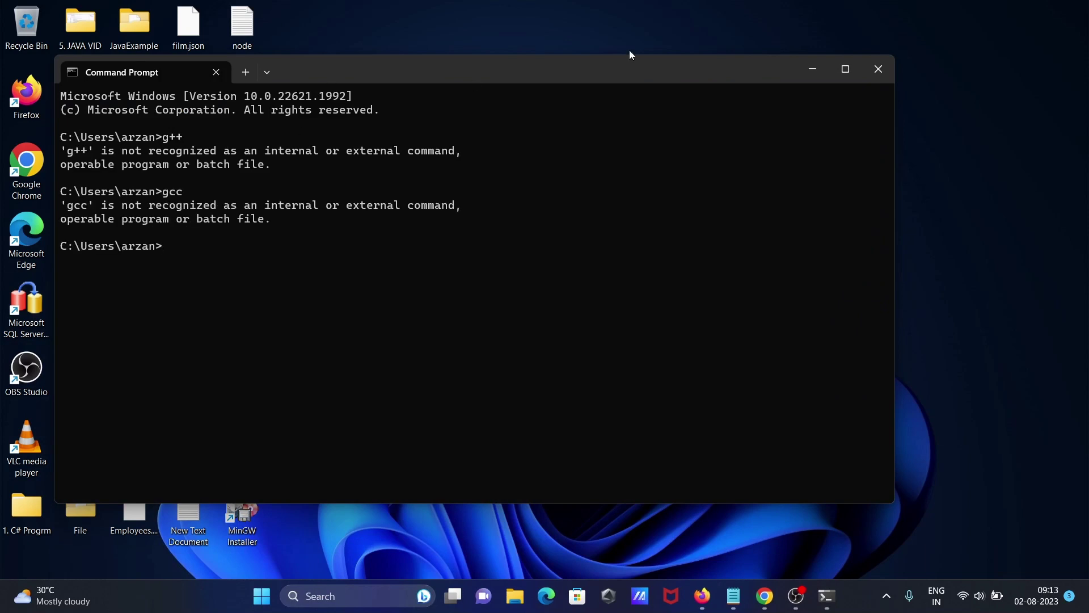
Step: Browse This PC > OS (C:) > MinGW > bin and show C:\MinGW\bin in the address bar
{"action": "left_click", "coordinate": [882, 69]}
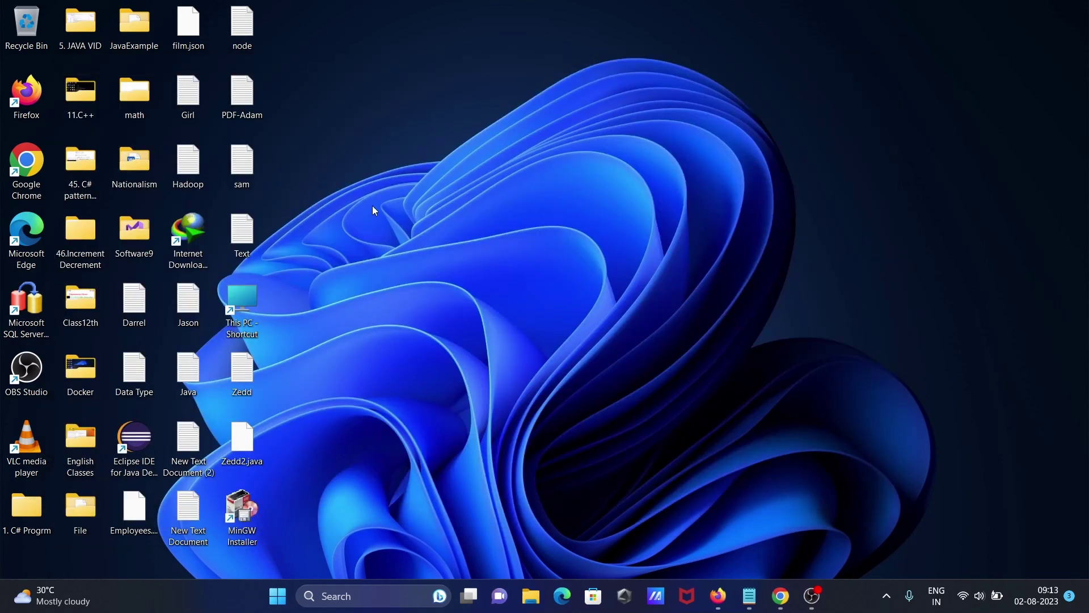
{"action": "double_click", "coordinate": [249, 295]}
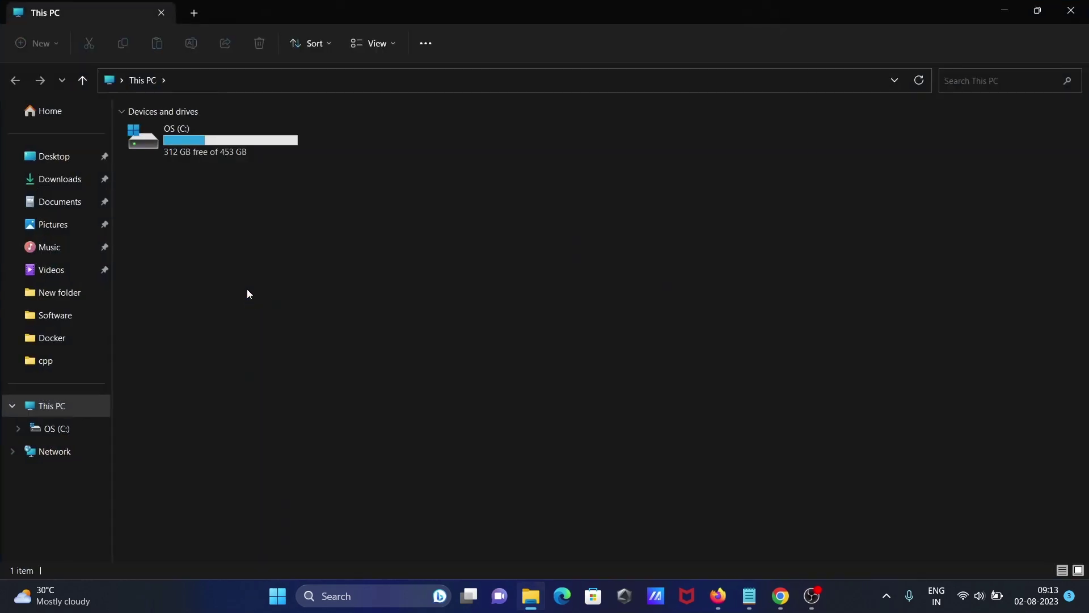
{"action": "double_click", "coordinate": [185, 144]}
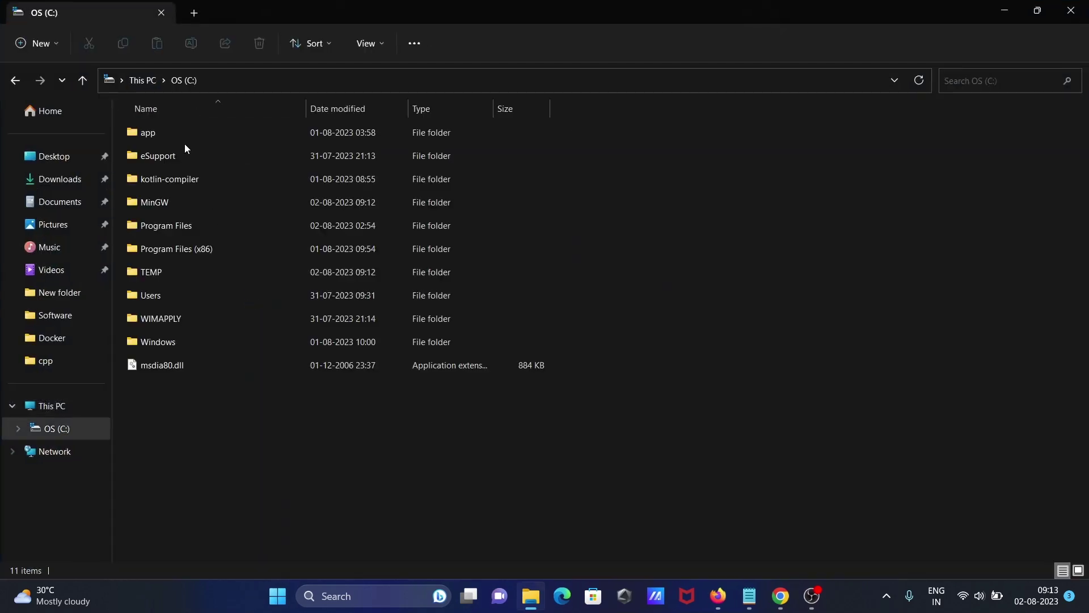
{"action": "double_click", "coordinate": [166, 200]}
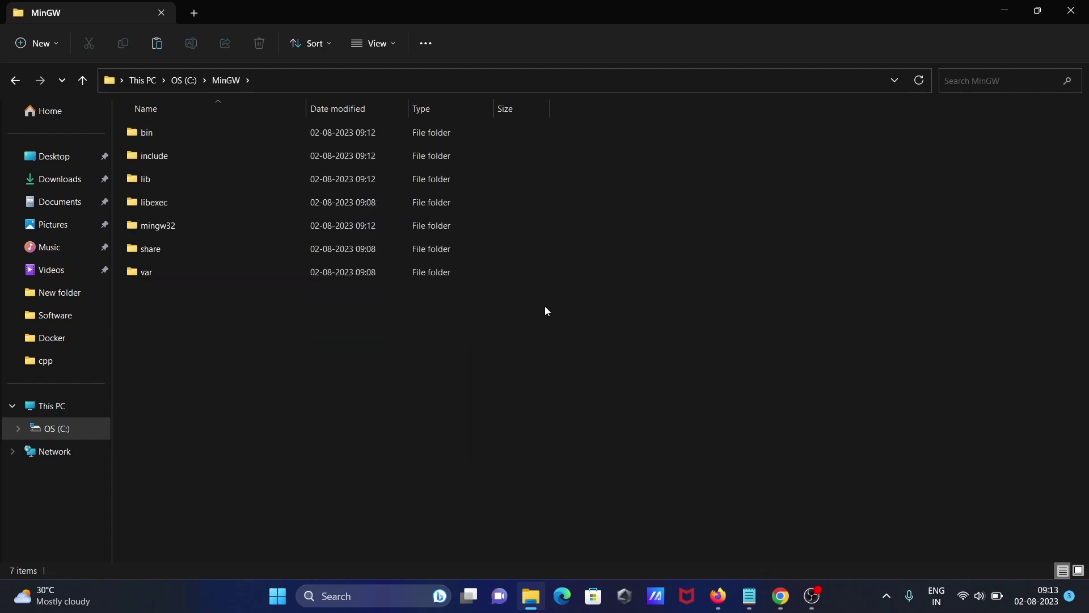
{"action": "double_click", "coordinate": [183, 134]}
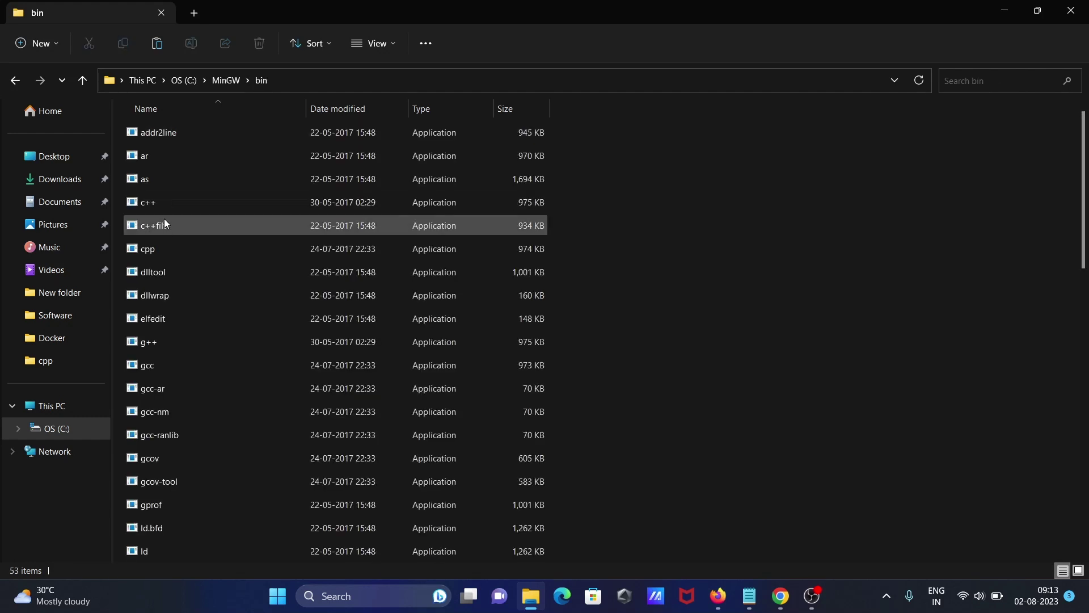
{"action": "left_click", "coordinate": [153, 224]}
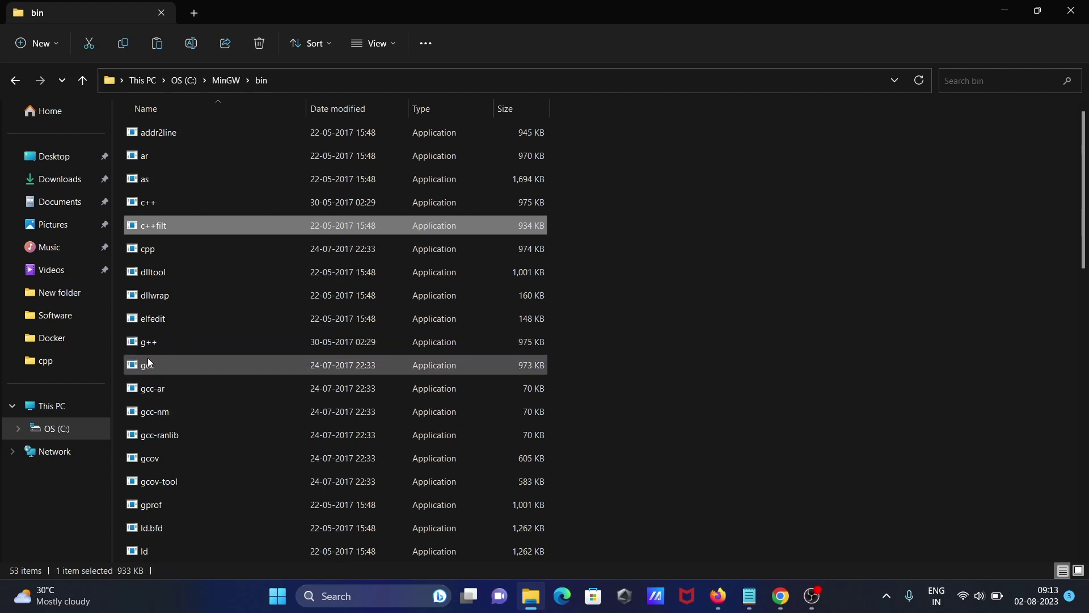
{"action": "left_click", "coordinate": [325, 84]}
{"action": "key", "text": "ctrl+c"}
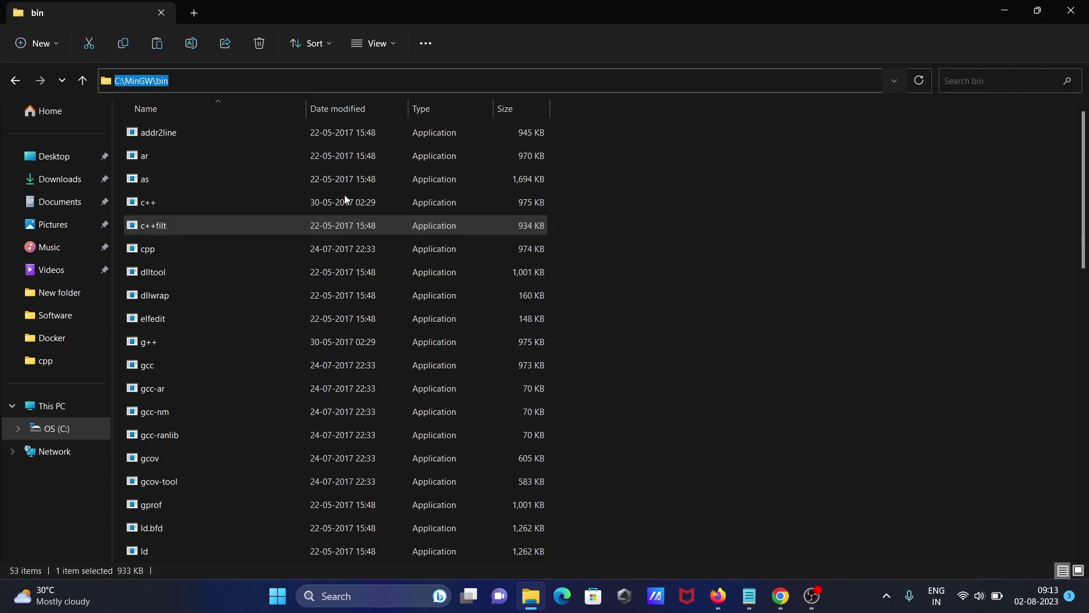
Step: Open 'Edit the system environment variables' from the Windows search
{"action": "left_click", "coordinate": [370, 593]}
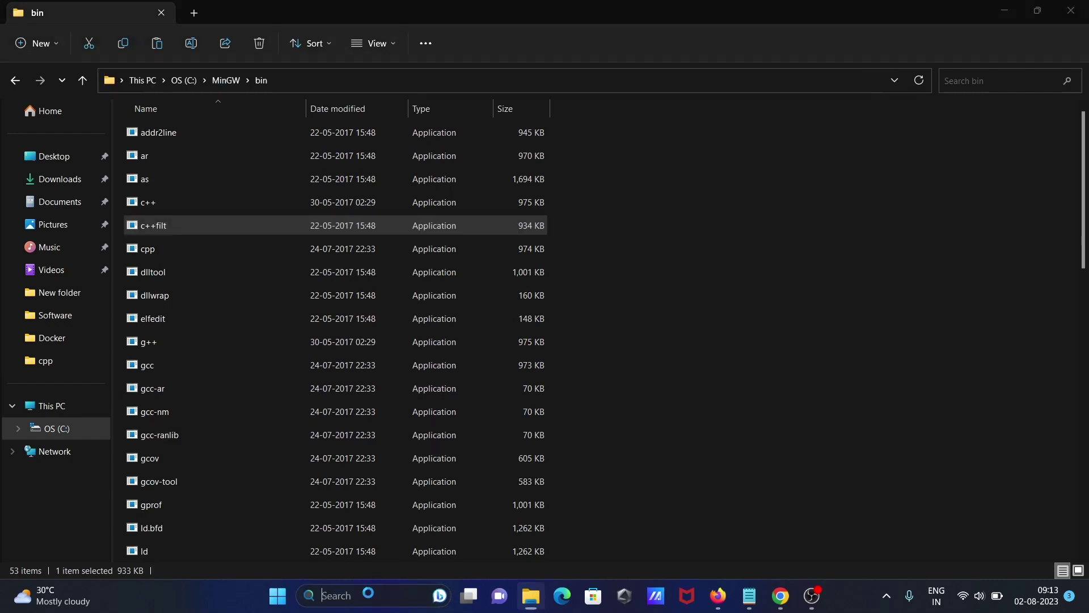
{"action": "type", "text": "edit the system environmen"}
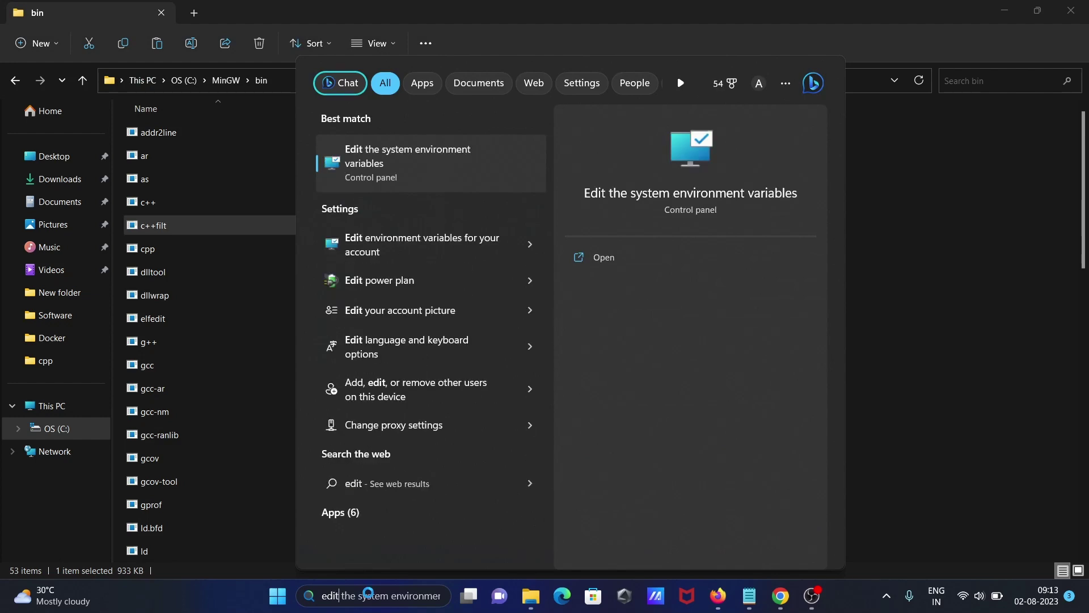
{"action": "left_click", "coordinate": [393, 164]}
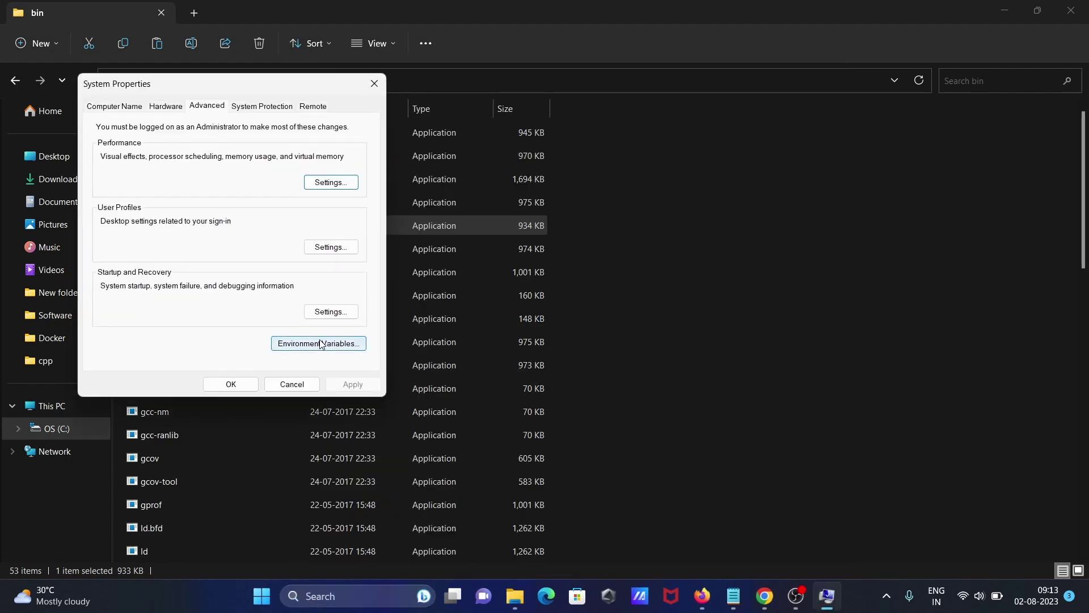
Step: Add C:\MinGW\bin as a new entry in the system Path variable and save it
{"action": "left_click", "coordinate": [321, 343]}
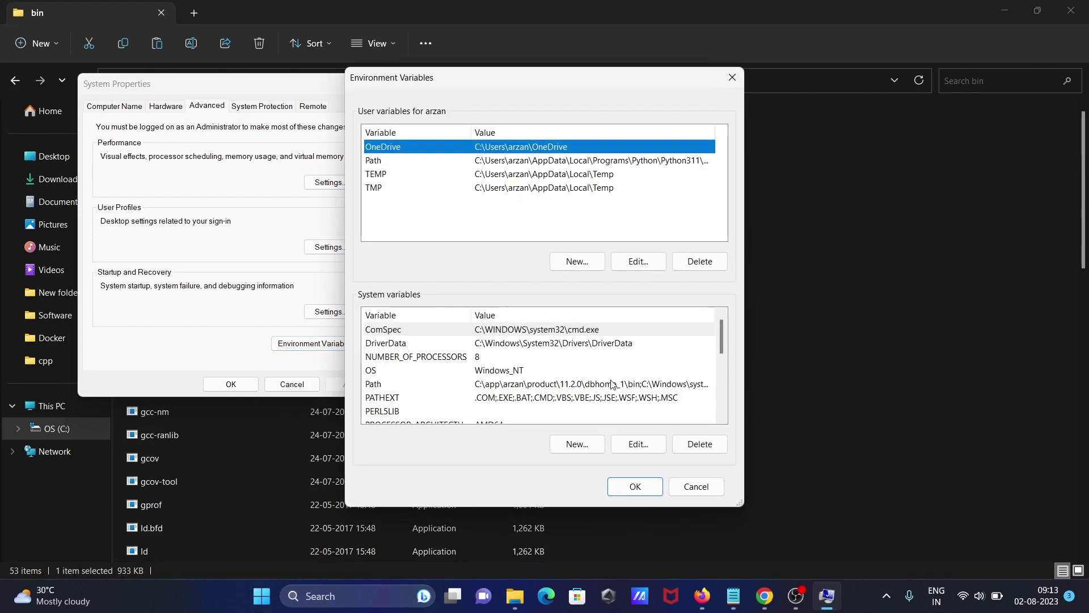
{"action": "left_click", "coordinate": [599, 386]}
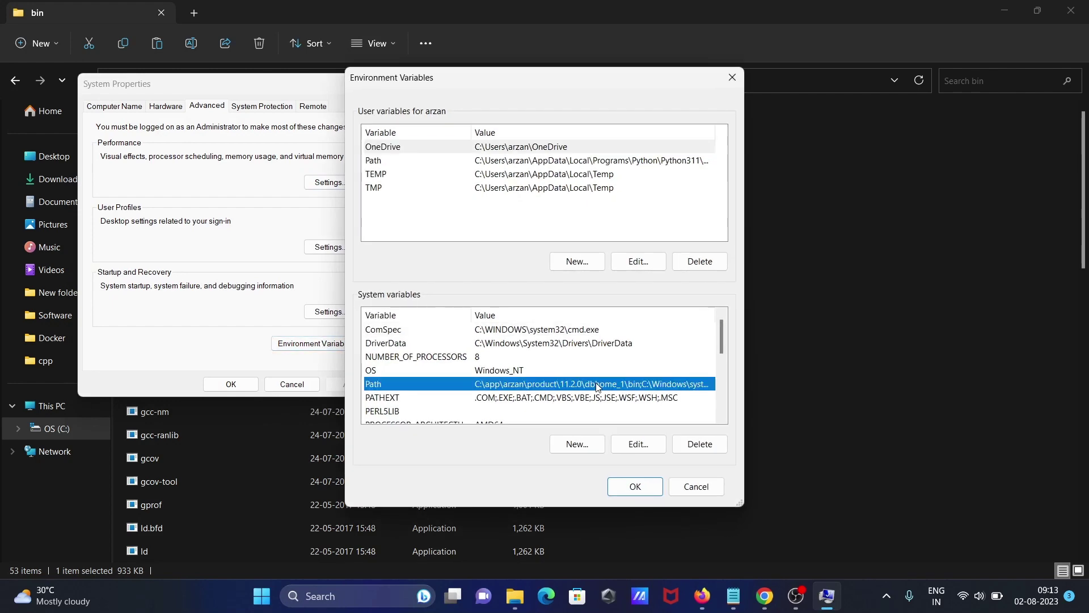
{"action": "left_click", "coordinate": [637, 443]}
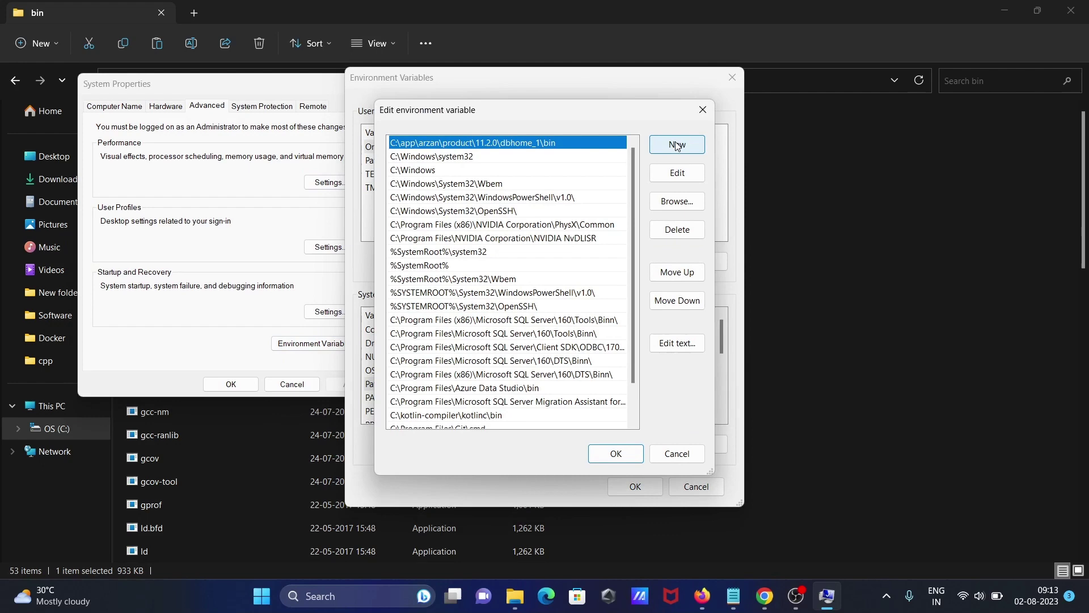
{"action": "left_click", "coordinate": [675, 145]}
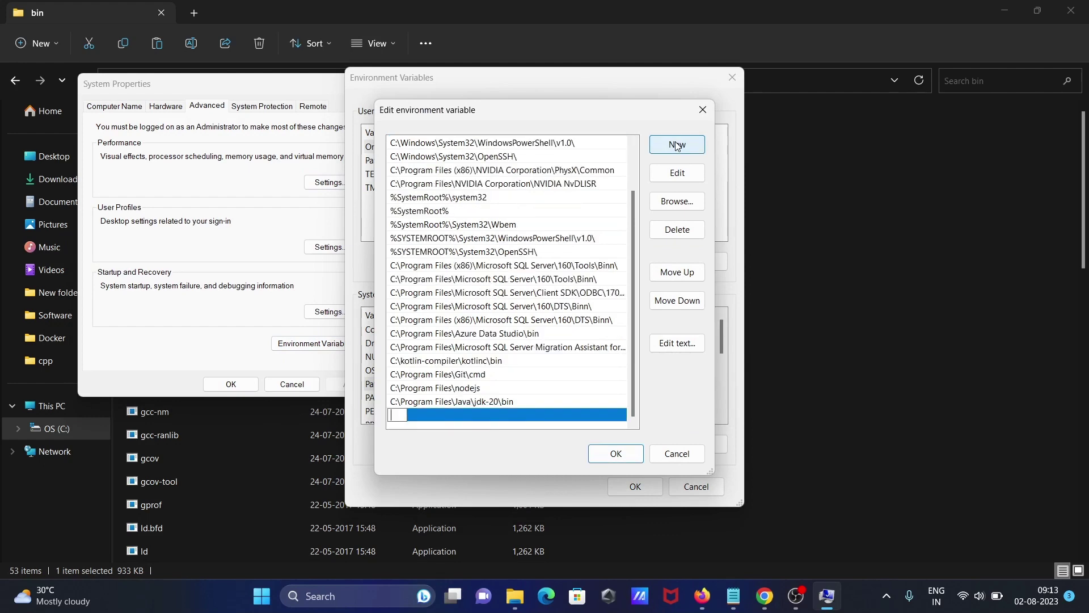
{"action": "key", "text": "ctrl+v"}
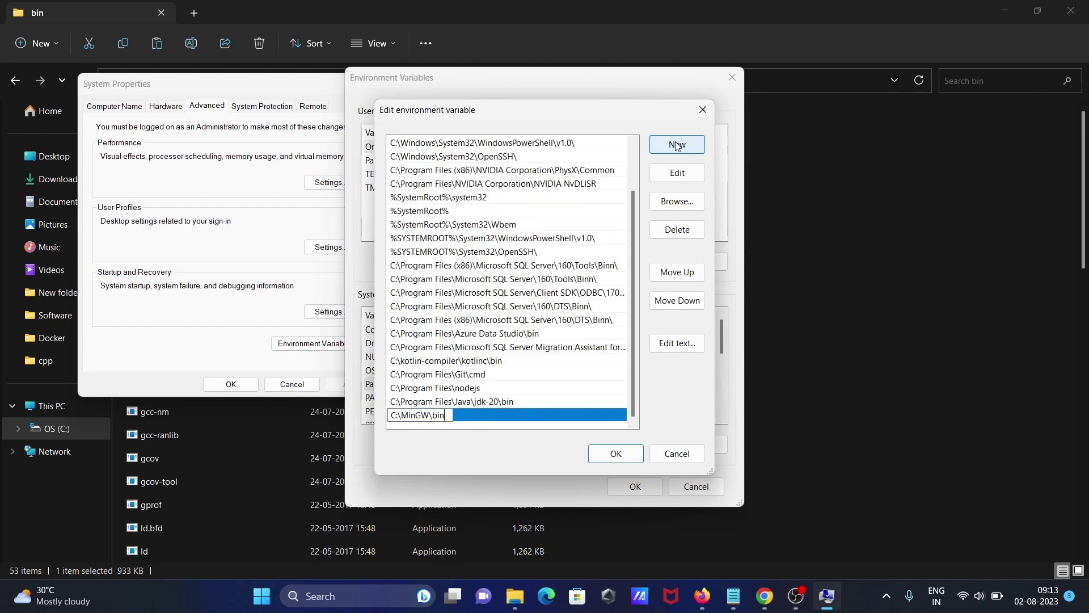
{"action": "left_click", "coordinate": [616, 454]}
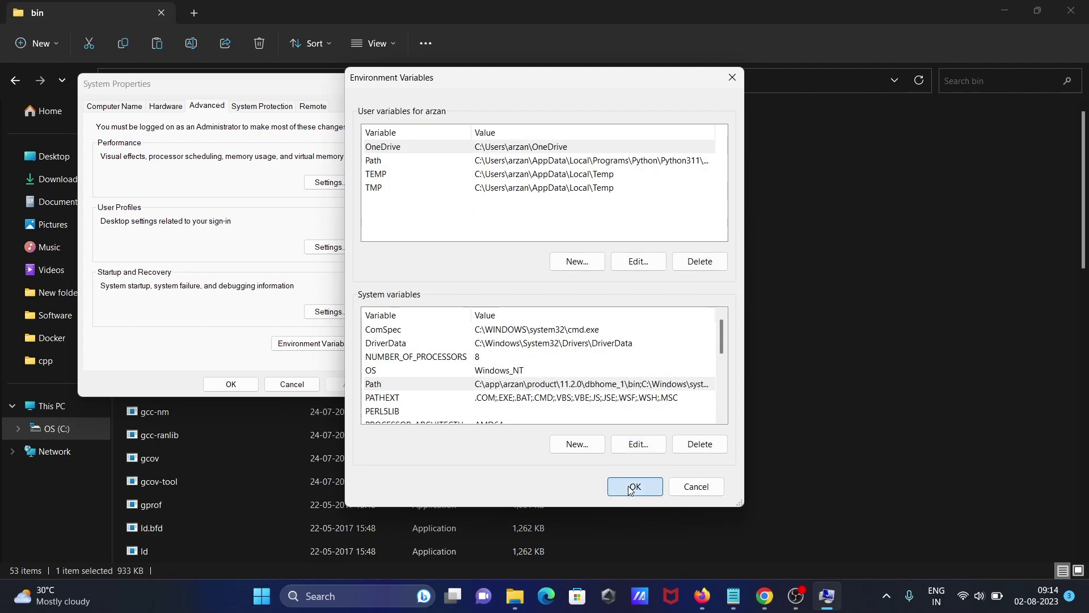
{"action": "left_click", "coordinate": [634, 487]}
{"action": "left_click", "coordinate": [231, 384]}
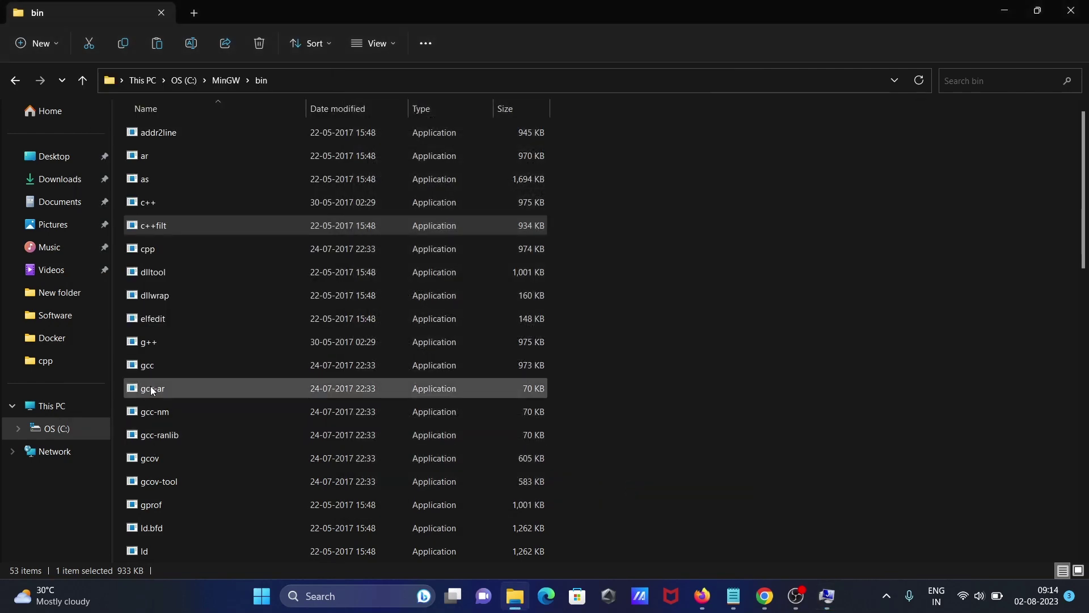
Step: Close File Explorer and System Properties, then open a new Command Prompt
{"action": "left_click", "coordinate": [1076, 7]}
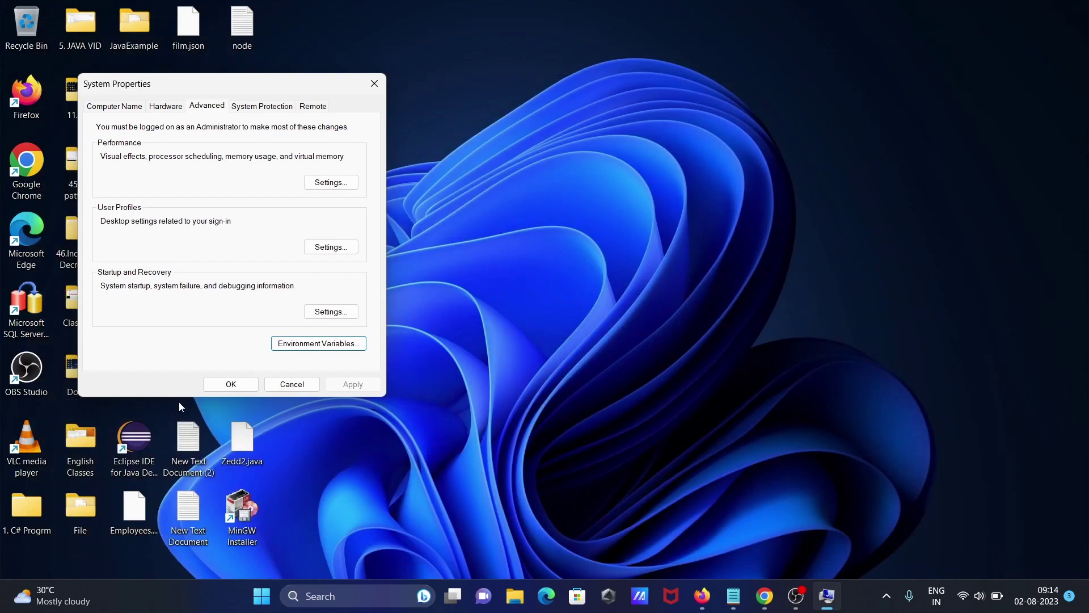
{"action": "left_click", "coordinate": [232, 384]}
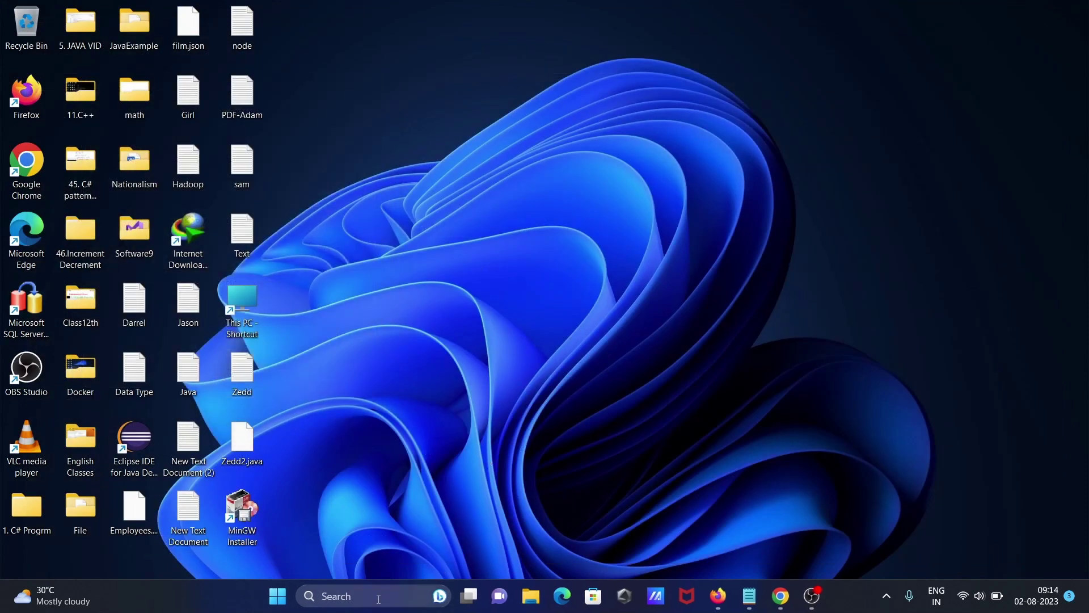
{"action": "left_click", "coordinate": [379, 599]}
{"action": "type", "text": "cmd"}
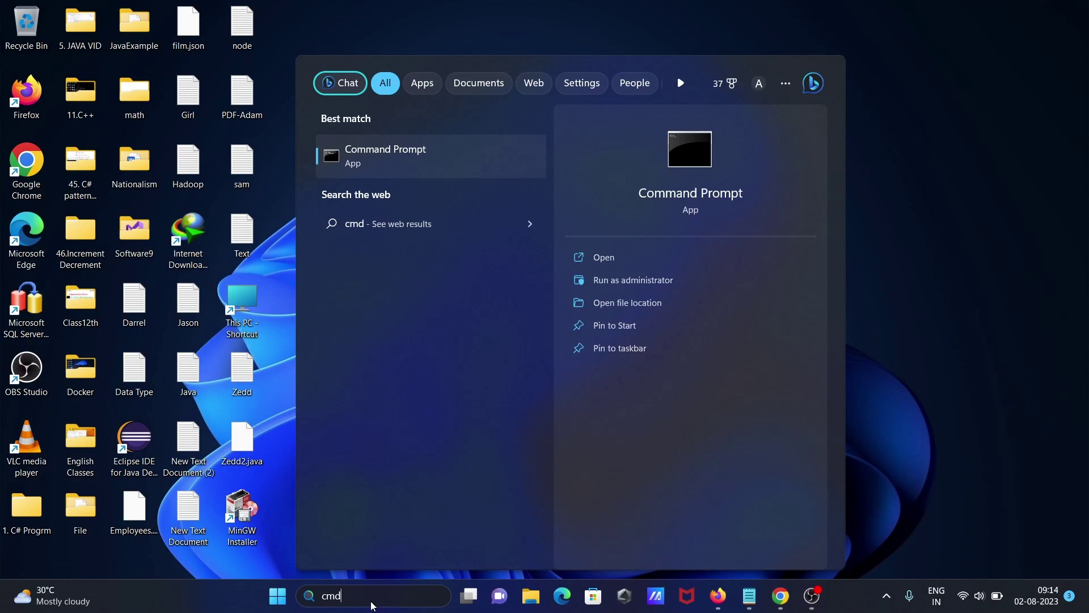
{"action": "key", "text": "Return"}
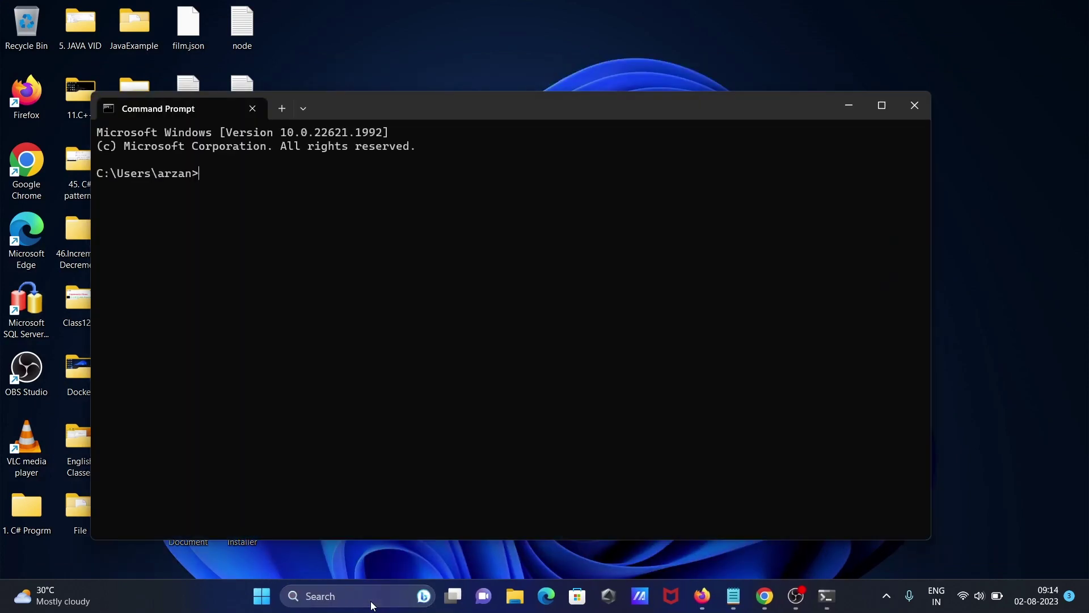
Step: Run g++, g++ --version and gcc --version, each reporting MinGW.org GCC-6.3.0-1 6.3.0
{"action": "type", "text": "g++"}
{"action": "key", "text": "Return"}
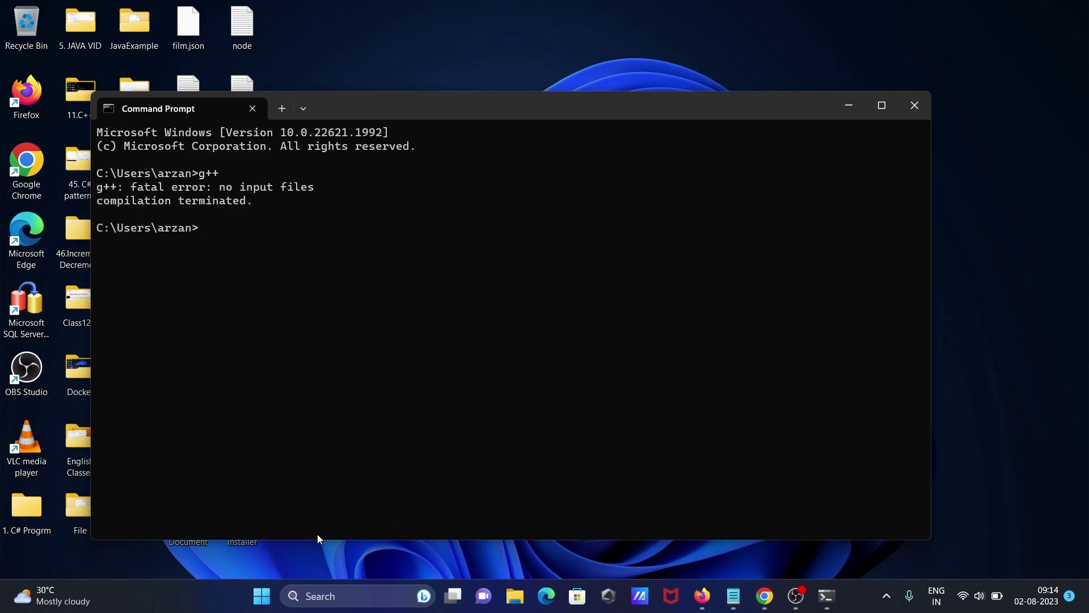
{"action": "type", "text": "g++ --version"}
{"action": "key", "text": "Return"}
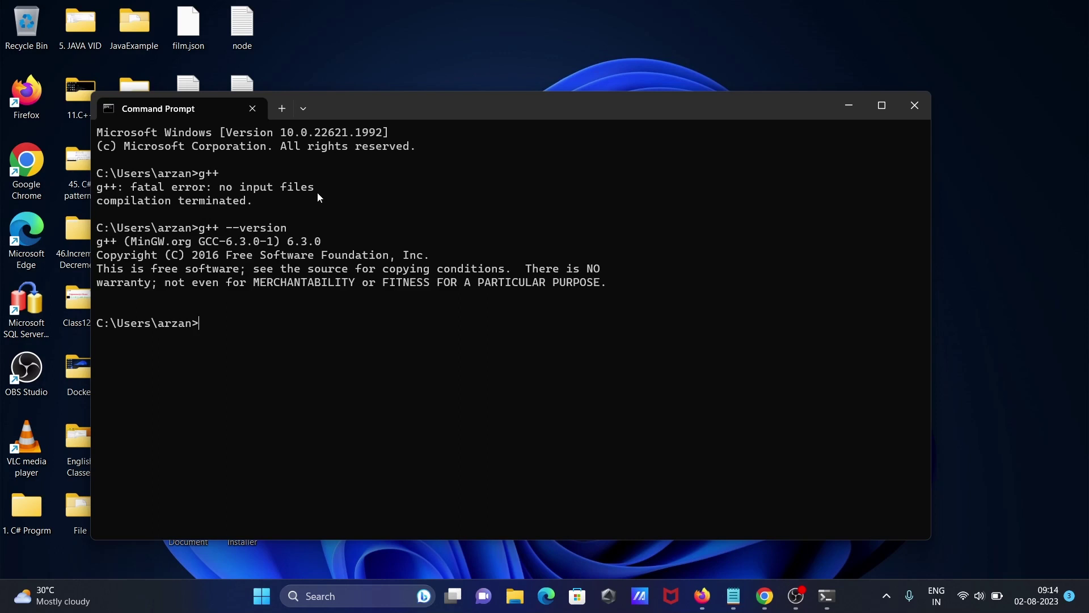
{"action": "type", "text": "g++ --version"}
{"action": "key", "text": "Left"}
{"action": "key", "text": "Left"}
{"action": "key", "text": "Left"}
{"action": "key", "text": "Left"}
{"action": "key", "text": "Left"}
{"action": "key", "text": "Left"}
{"action": "key", "text": "Left"}
{"action": "key", "text": "Left"}
{"action": "key", "text": "Left"}
{"action": "key", "text": "Left"}
{"action": "key", "text": "BackSpace"}
{"action": "key", "text": "BackSpace"}
{"action": "type", "text": "cc"}
{"action": "key", "text": "Return"}
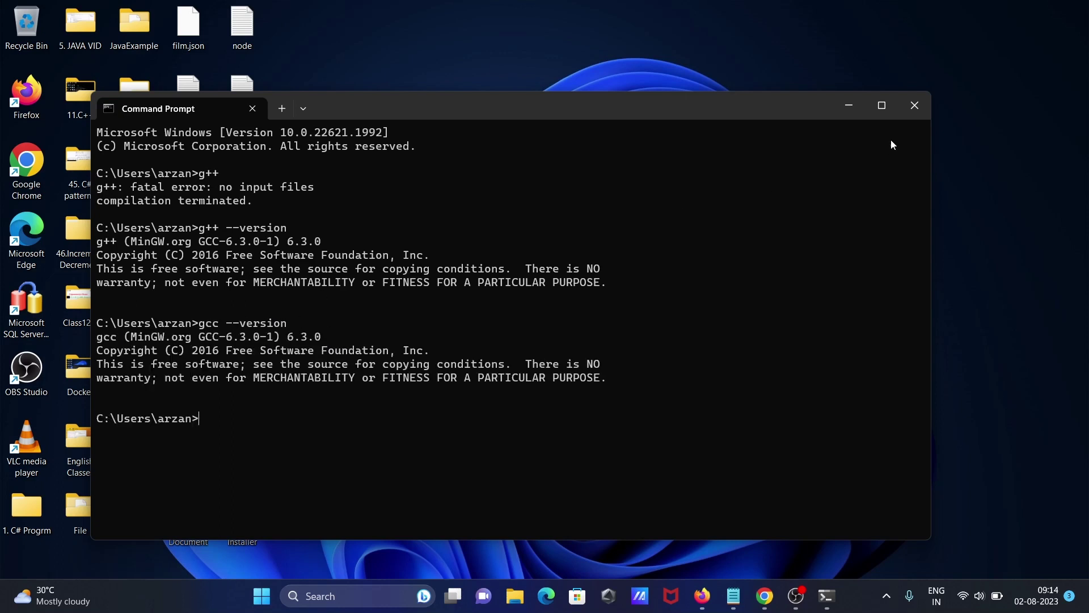
Step: Close Command Prompt and restore the Notepad note about fixing the g++/gcc error
{"action": "left_click", "coordinate": [910, 110]}
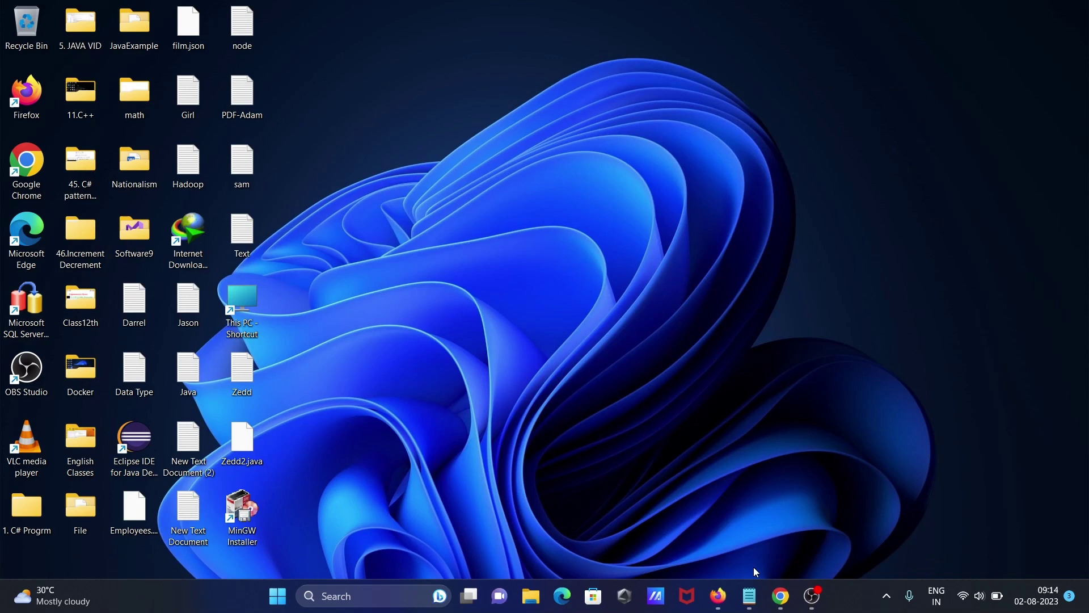
{"action": "left_click", "coordinate": [750, 596]}
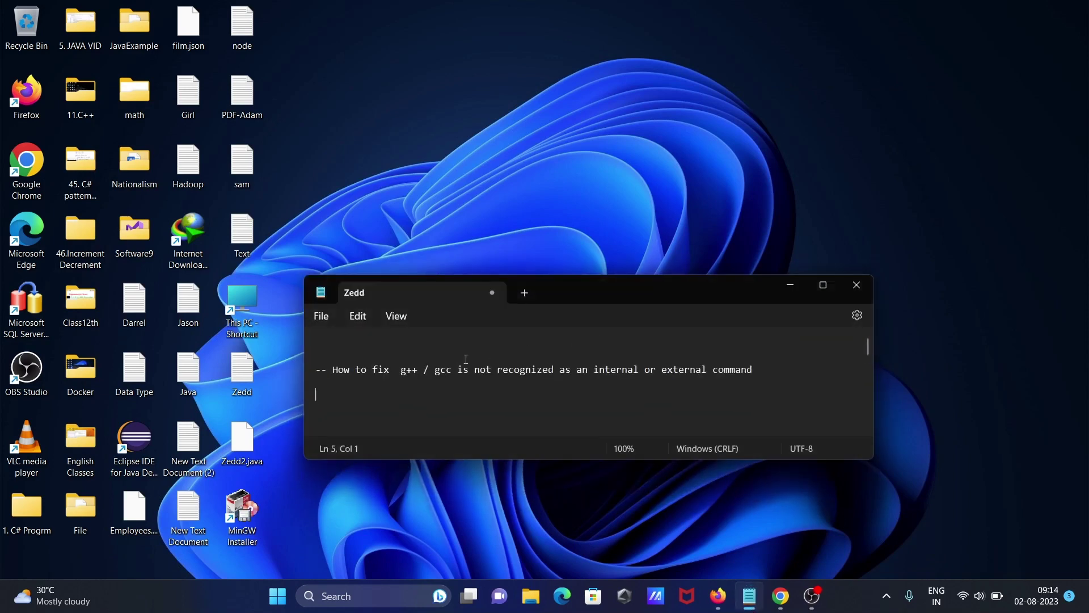